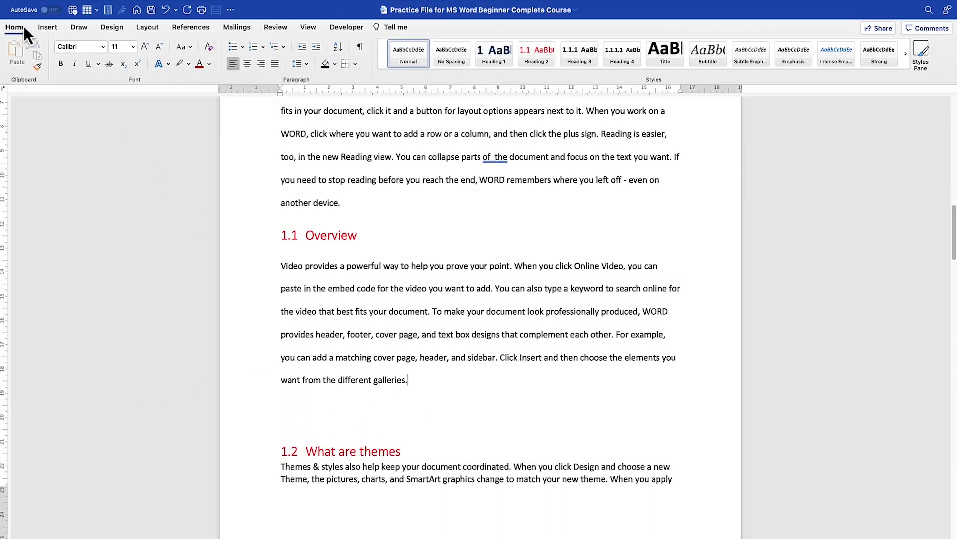
- Insert a table of 6 columns by 5 rows after the Overview paragraph ending "different galleries."
click(41, 29)
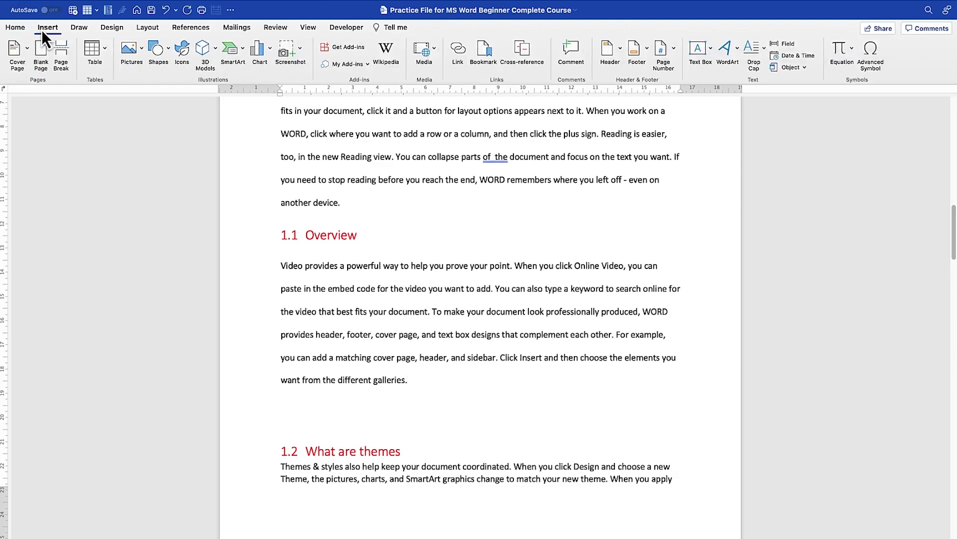
click(105, 49)
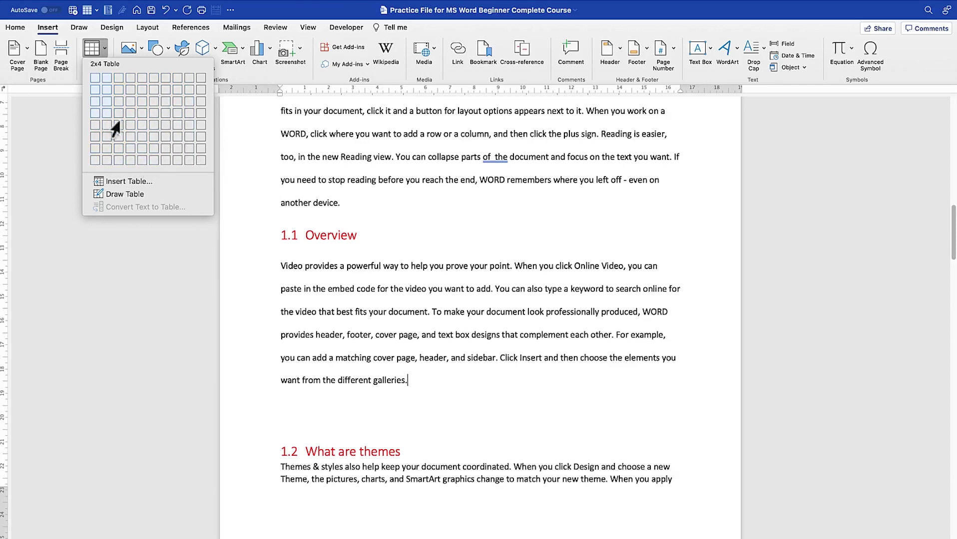
click(155, 129)
scroll(417, 403, down, 5)
scroll(398, 369, up, 2)
- Add three blank lines between the end of the Overview paragraph and the table so the table moves down
click(442, 253)
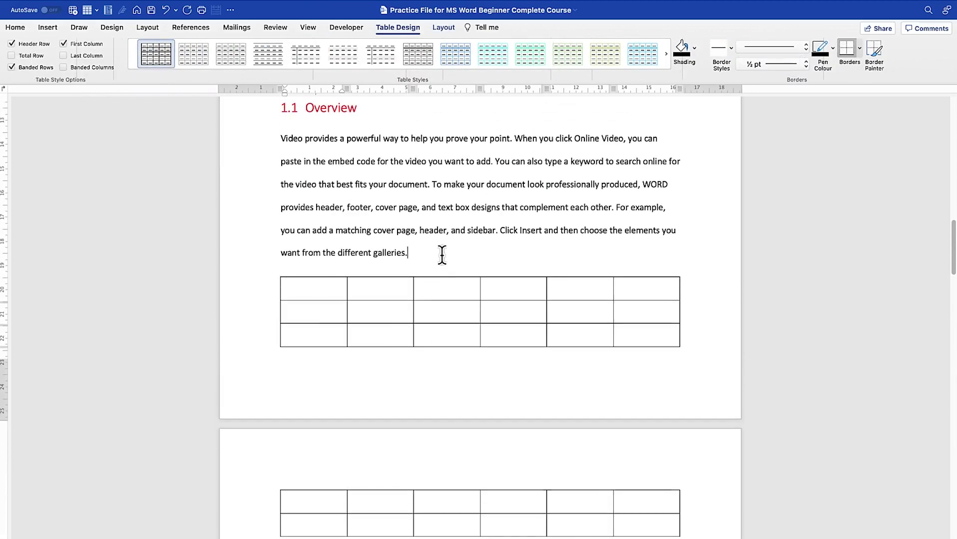
key(Return)
key(Return)
key(Return)
scroll(755, 270, down, 6)
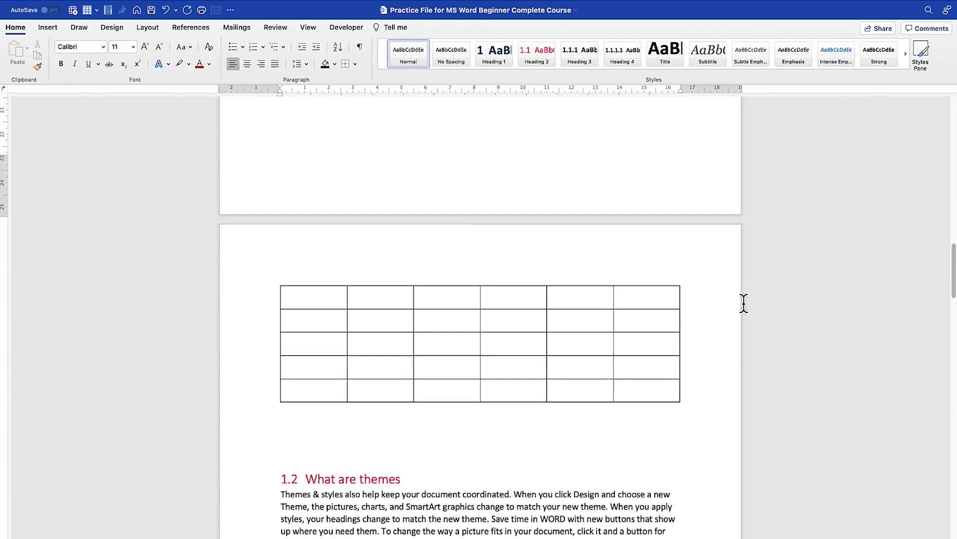
scroll(743, 303, down, 1)
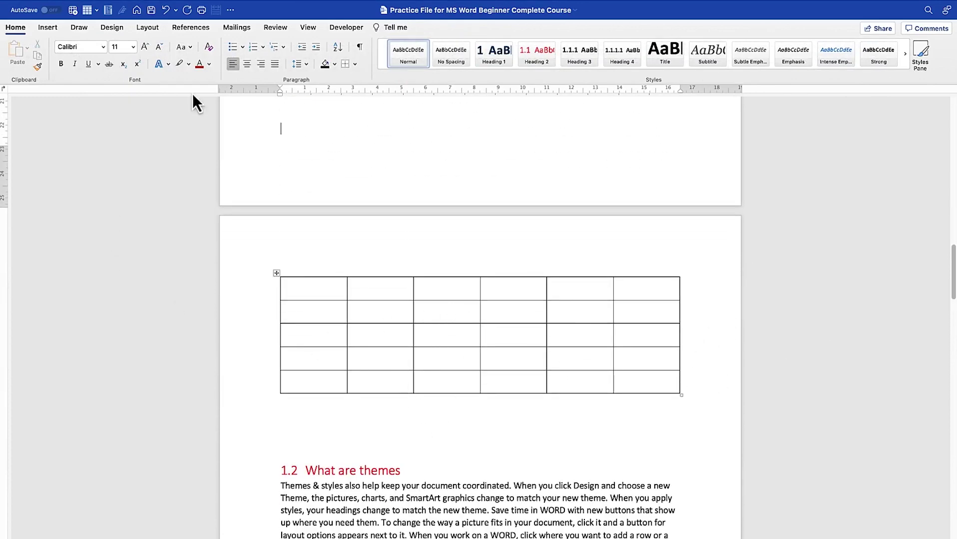
- Insert another table above the six-column one, with 3 columns, 5 rows and the initial column width on Auto
click(40, 27)
click(103, 51)
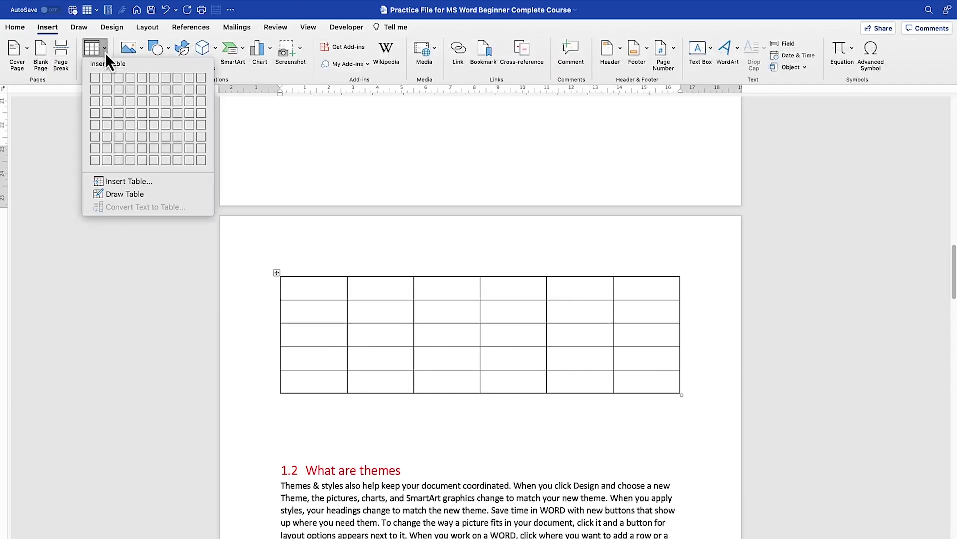
click(137, 183)
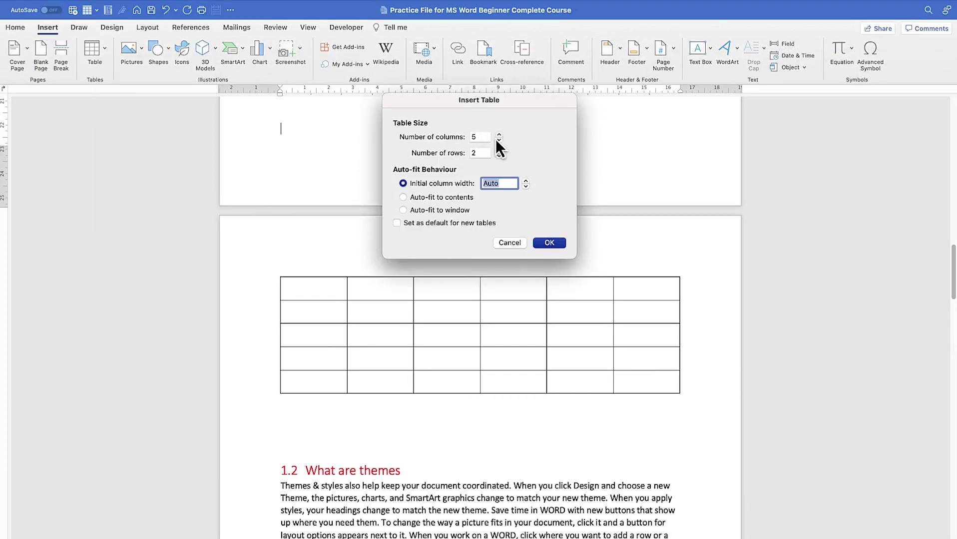
double_click(479, 137)
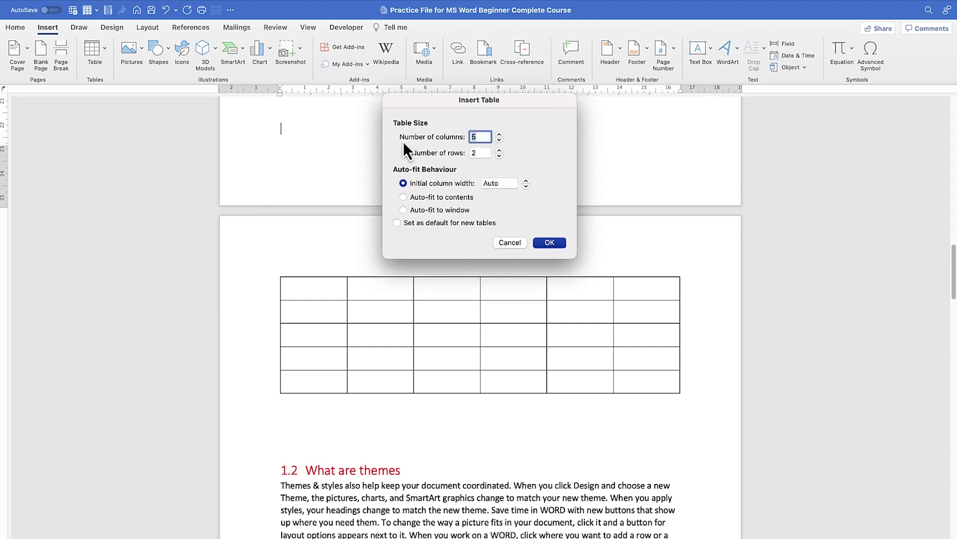
text(3)
double_click(482, 155)
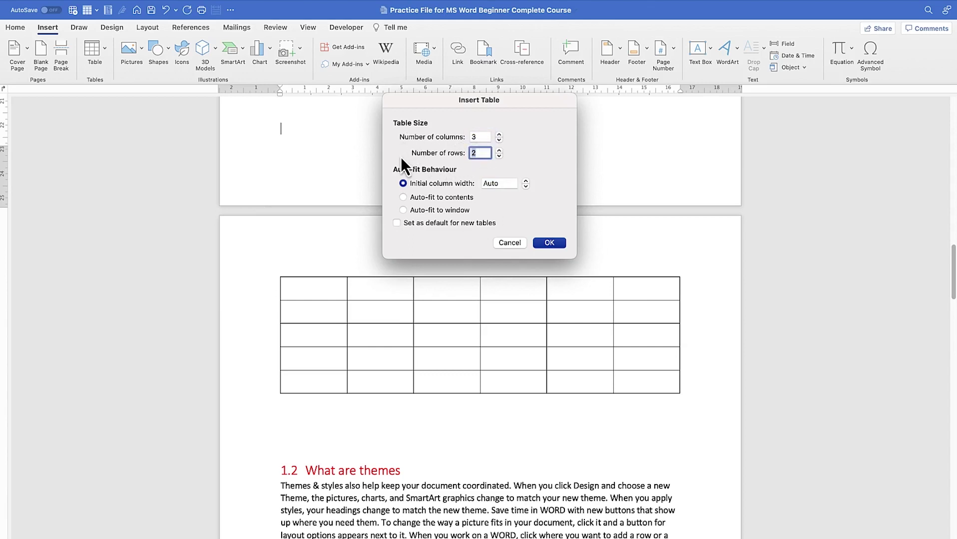
text(5)
key(Tab)
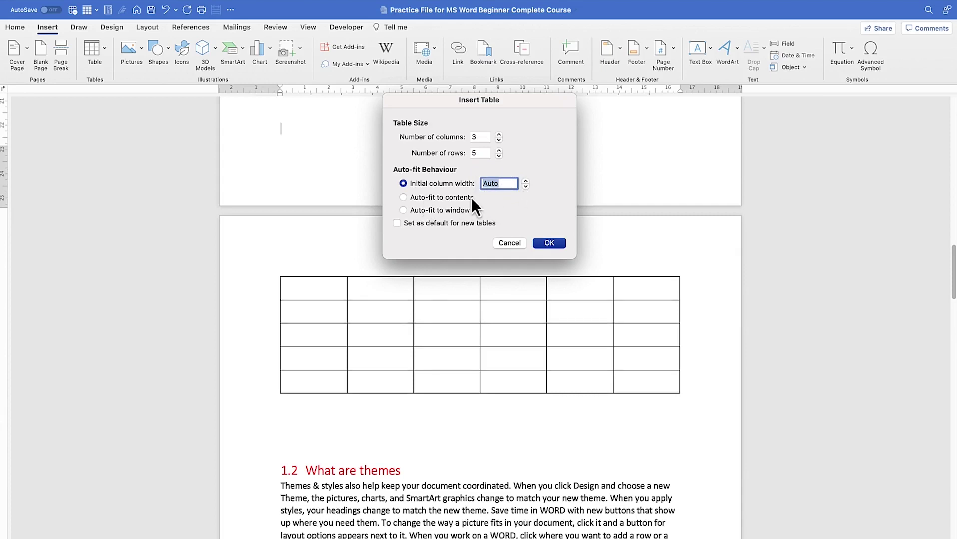
click(403, 197)
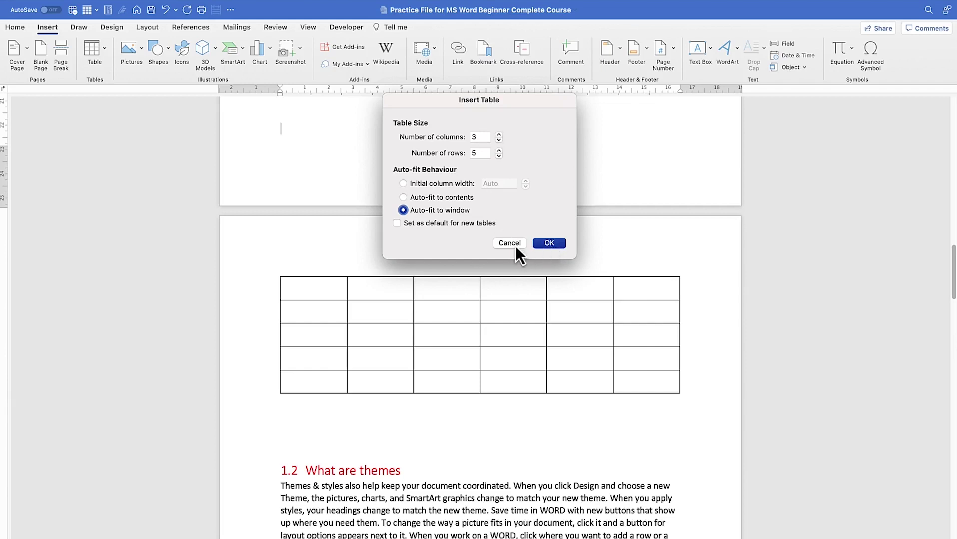
click(406, 183)
click(547, 242)
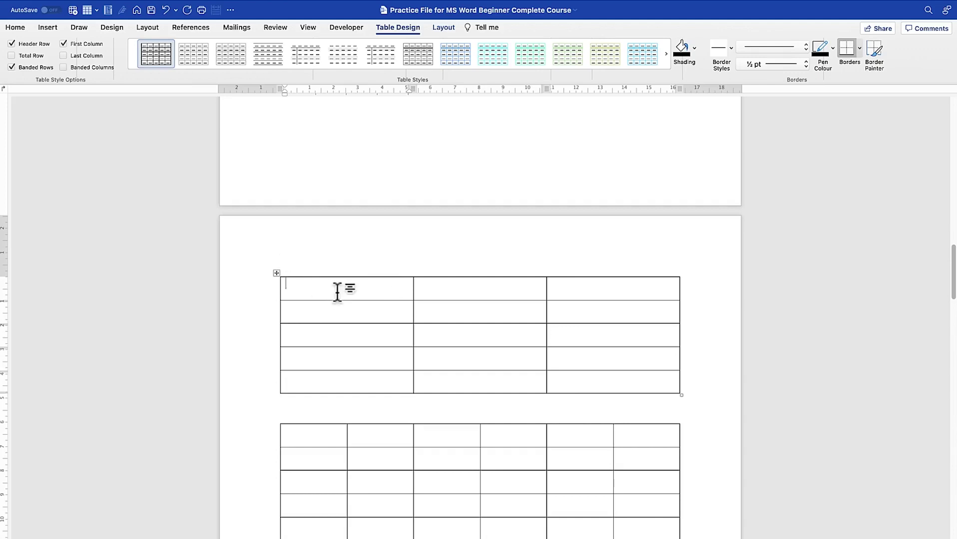
- Draw a freehand table just below the Overview paragraph as a row of three adjoining cells, the first about 3.5 cm wide
scroll(337, 293, up, 3)
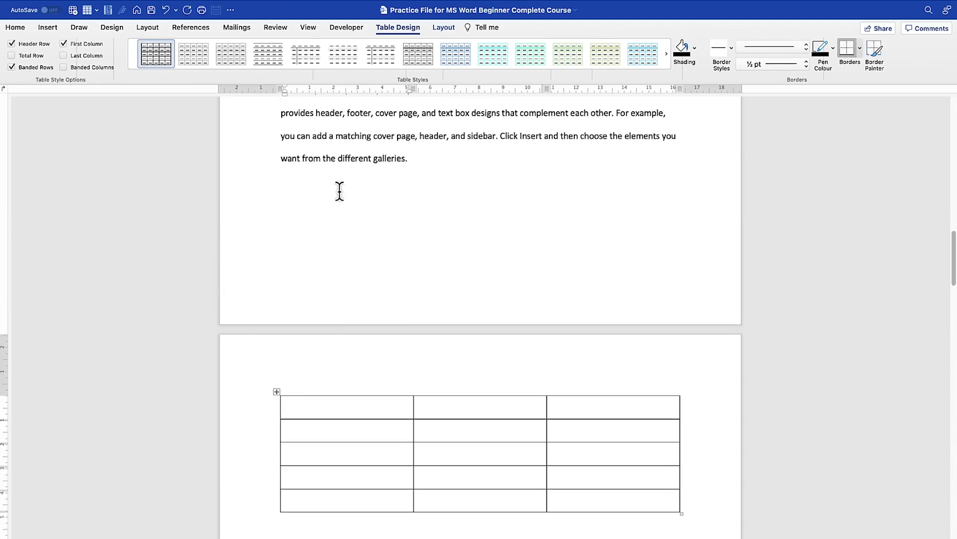
click(44, 27)
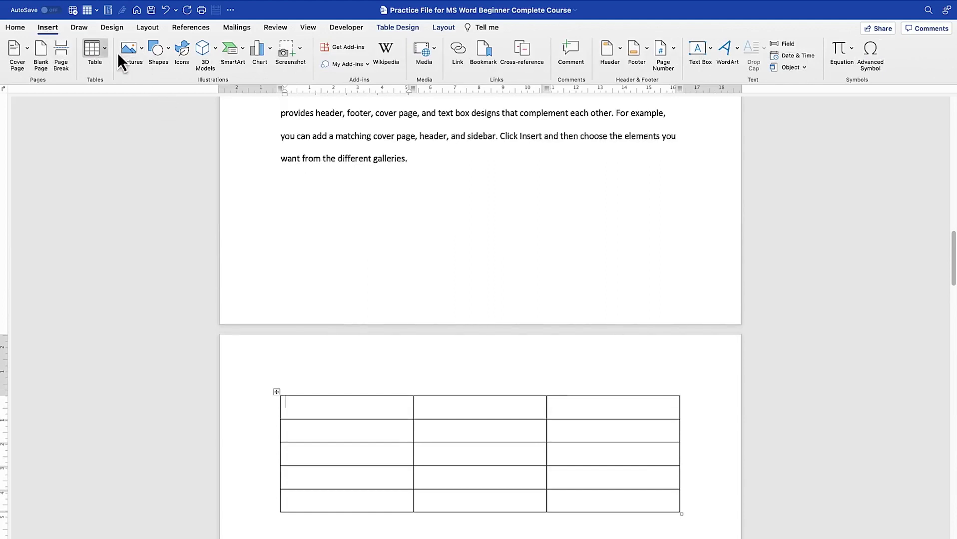
click(104, 49)
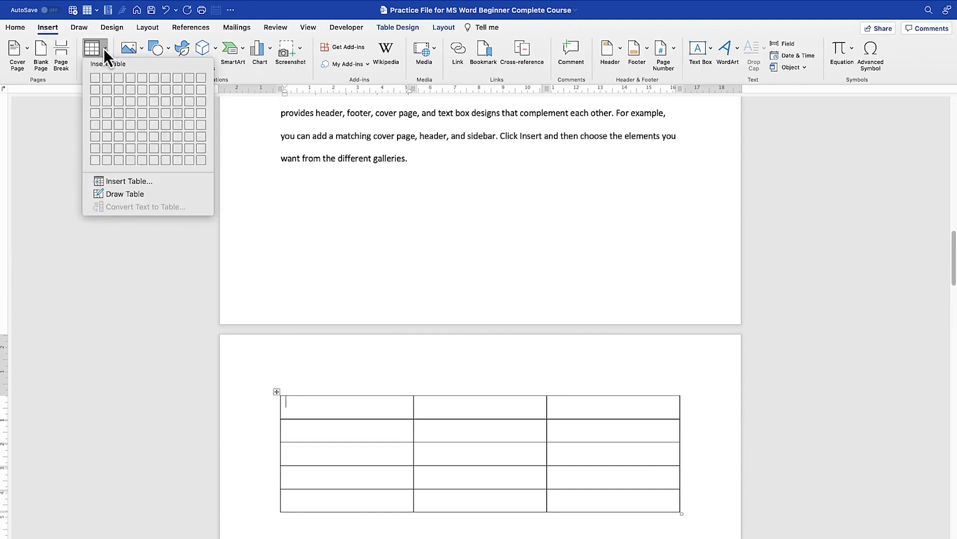
click(140, 195)
mouse_move(296, 182)
mouse_down()
mouse_move(376, 187)
mouse_move(380, 201)
mouse_up()
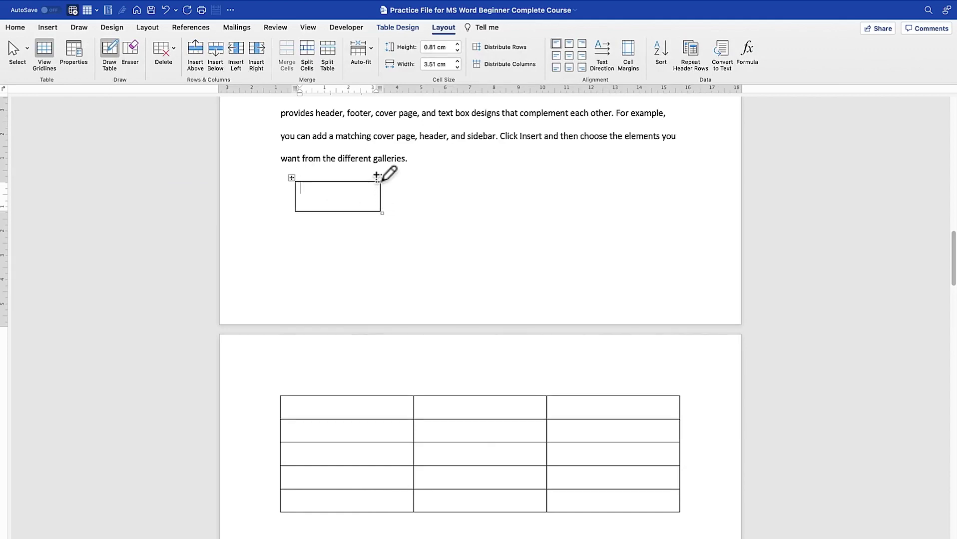
mouse_move(380, 181)
mouse_down()
mouse_move(447, 210)
mouse_move(491, 198)
mouse_move(508, 204)
mouse_up()
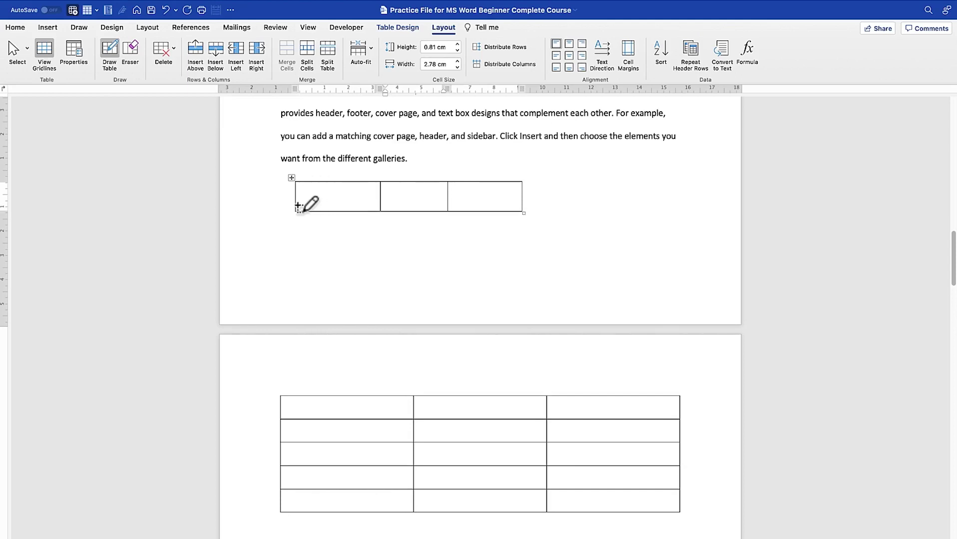
- Draw a cell beneath the first cell and another beneath the third cell of the hand-drawn row, redrawing the misaligned one
drag(296, 211, 380, 220)
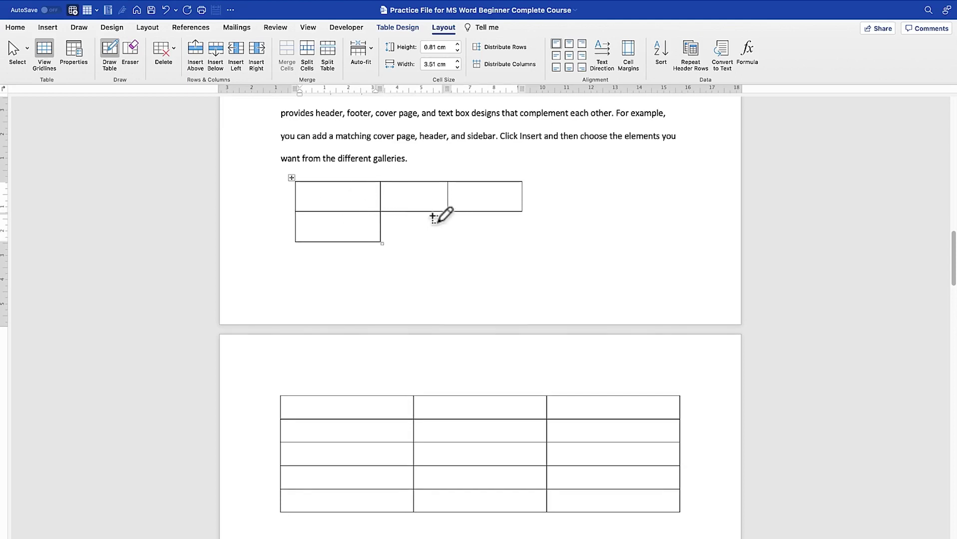
drag(449, 213, 519, 224)
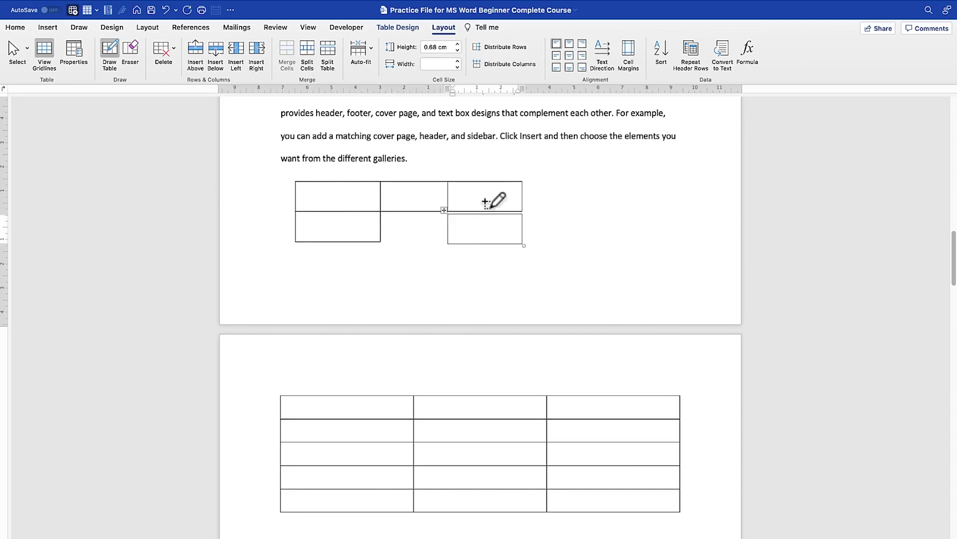
key(super+z)
mouse_move(449, 212)
mouse_down()
mouse_move(532, 216)
mouse_move(520, 241)
mouse_up()
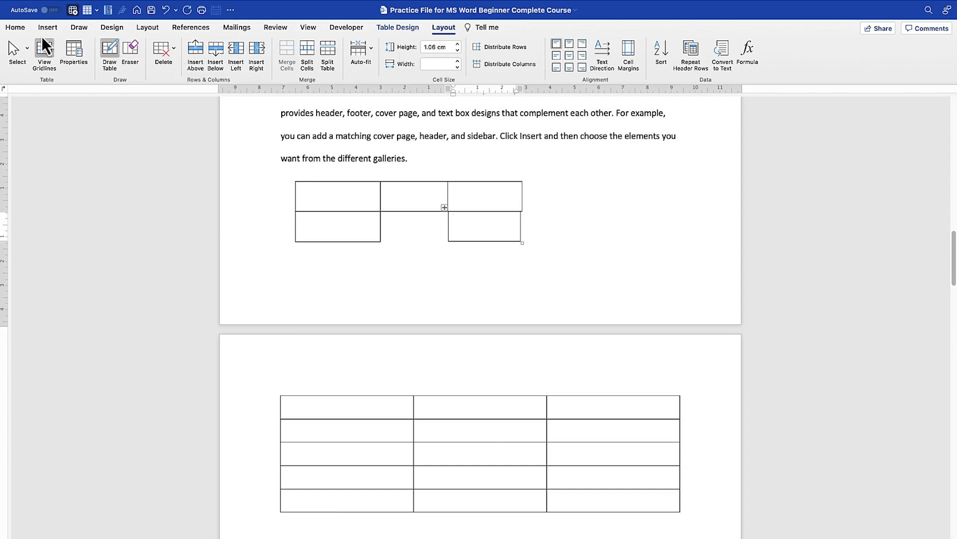
- Stop drawing, select the whole three-column table and apply the blue banded grid style with a solid header row
click(395, 28)
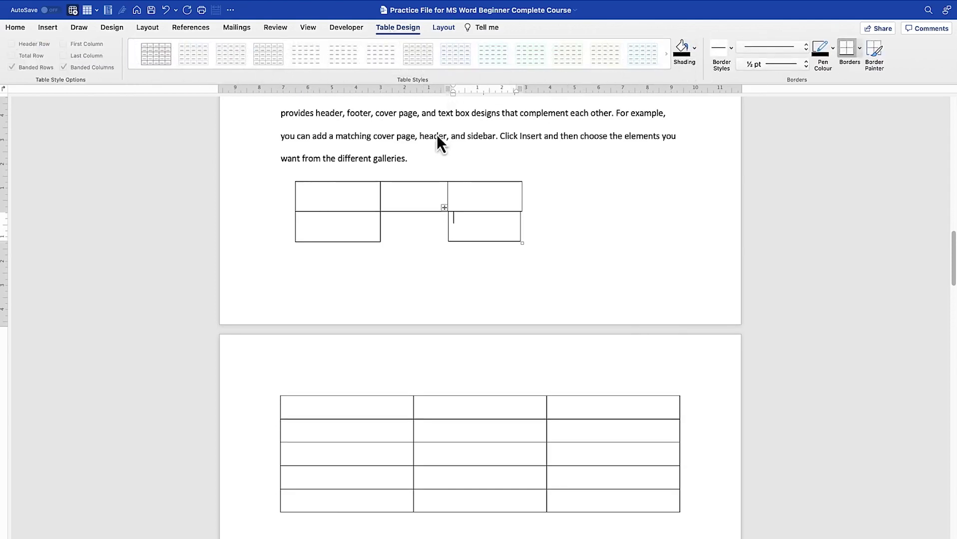
click(393, 422)
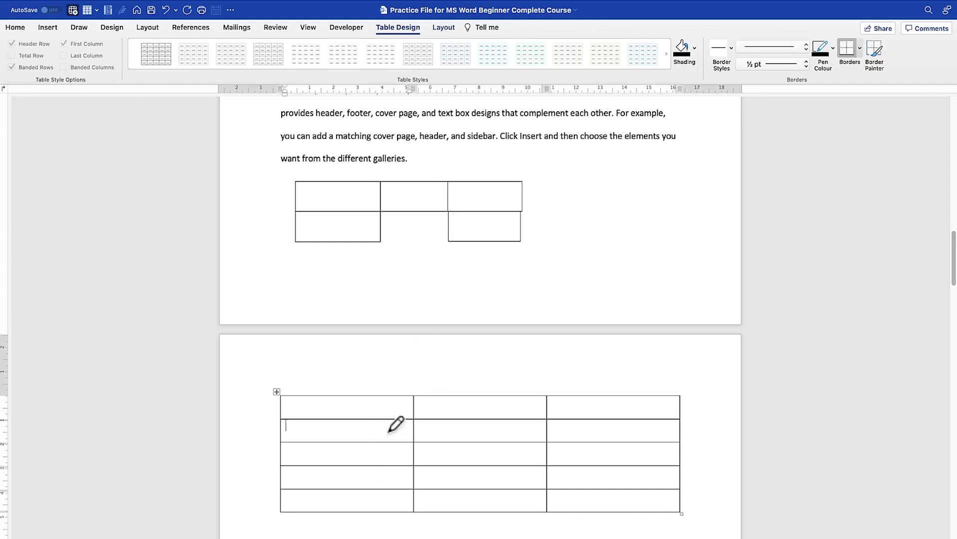
key(Escape)
click(279, 393)
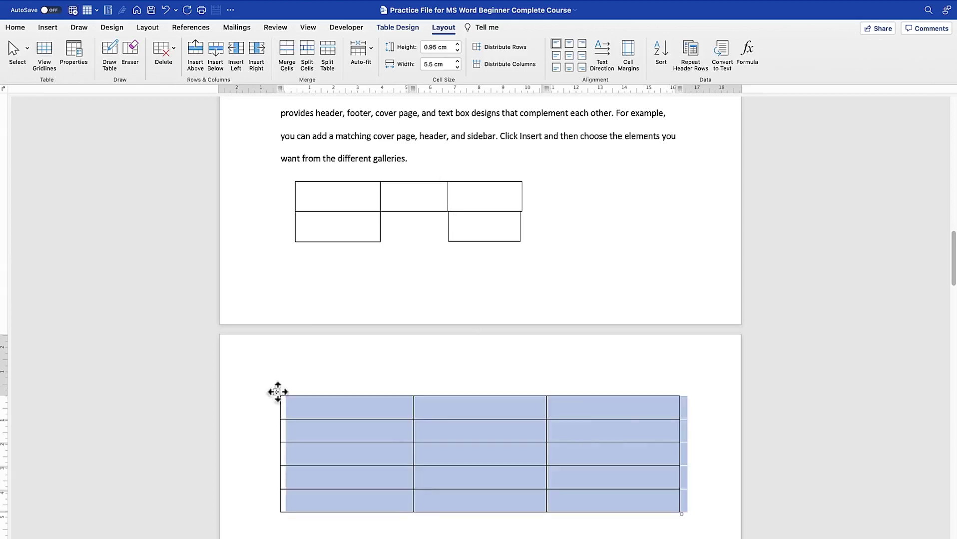
click(395, 28)
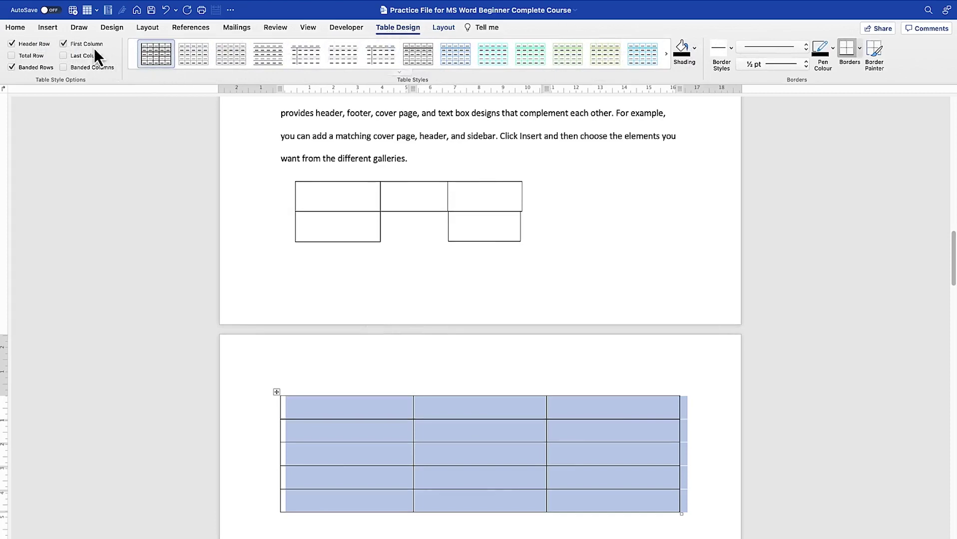
click(399, 73)
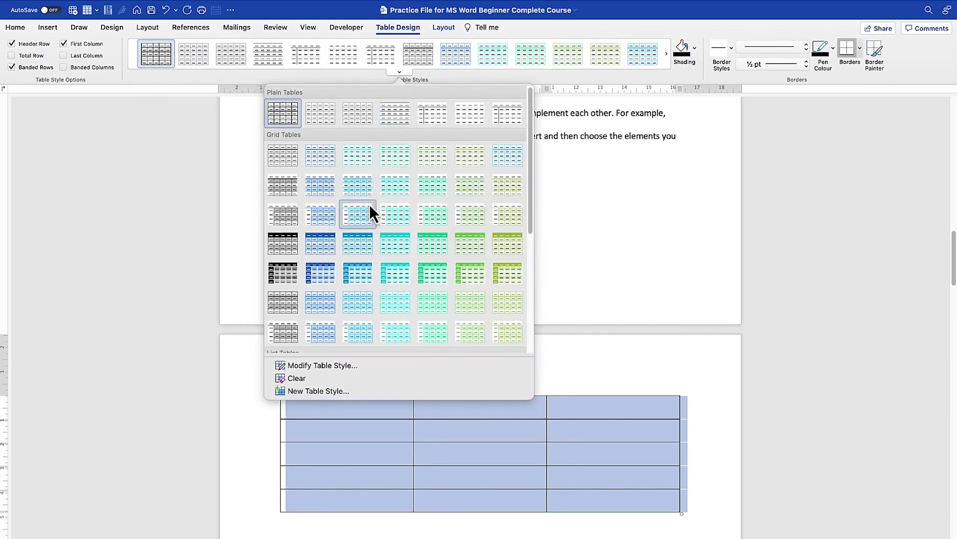
click(362, 246)
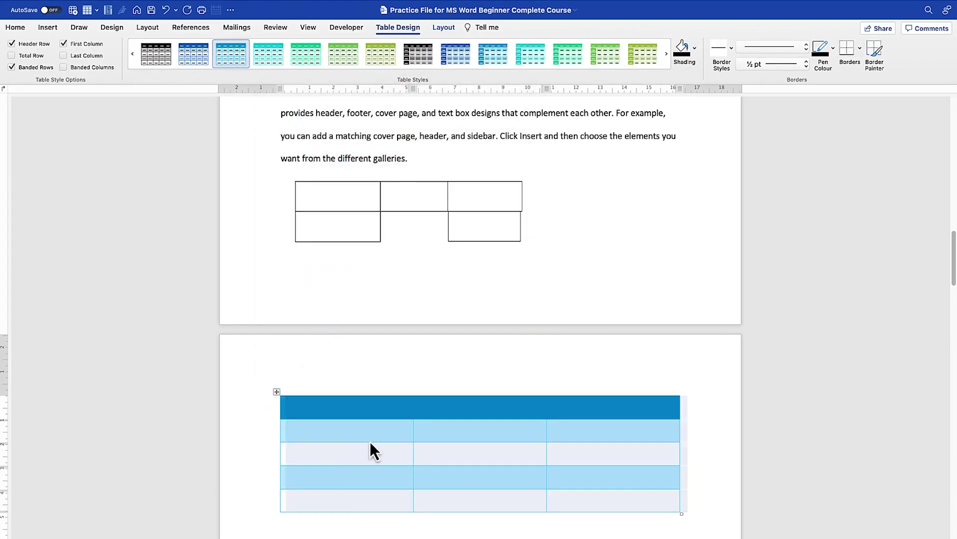
scroll(369, 442, down, 1)
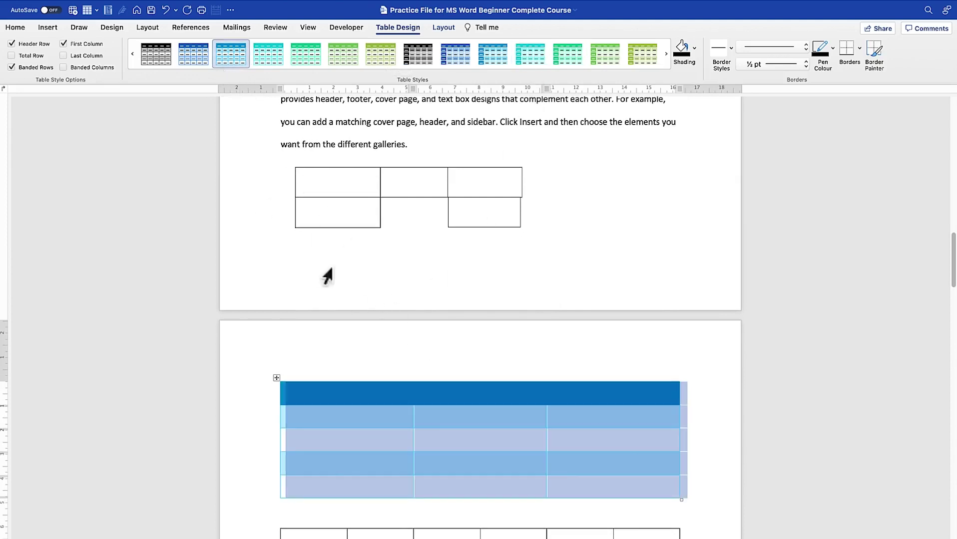
- Try the black version of the banded grid style on the three-column table, and apply the turquoise version
click(166, 65)
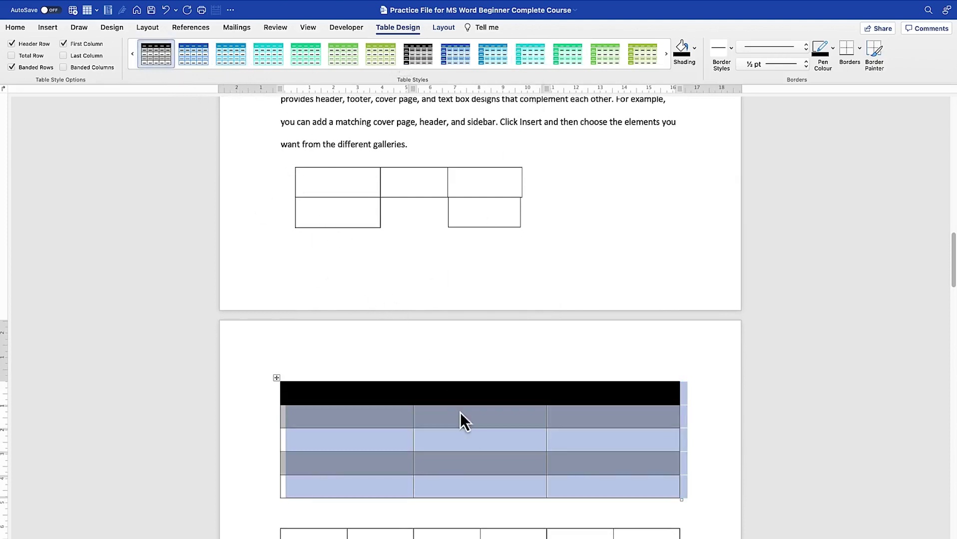
click(442, 442)
click(267, 53)
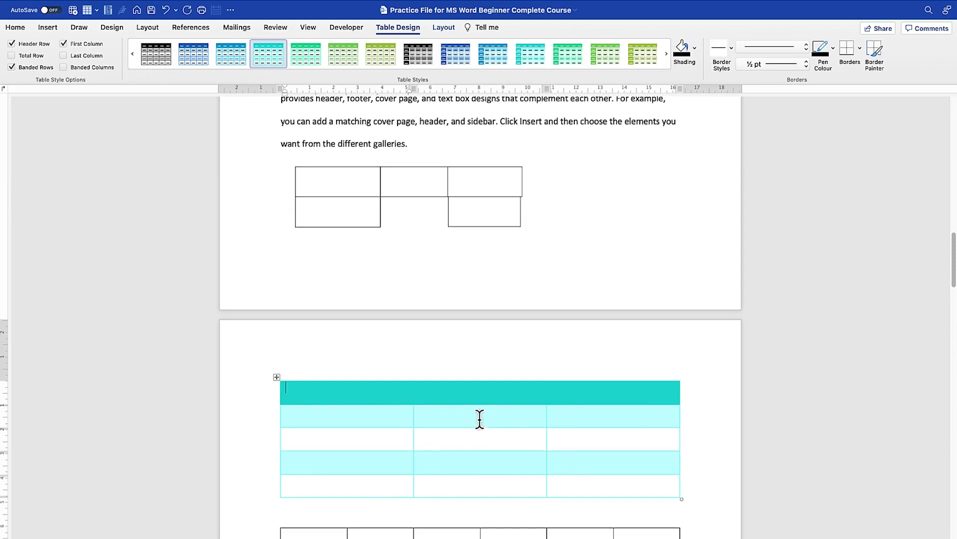
- Toggle the Header Row style option off and on twice to compare the turquoise table with and without it
click(64, 44)
click(14, 44)
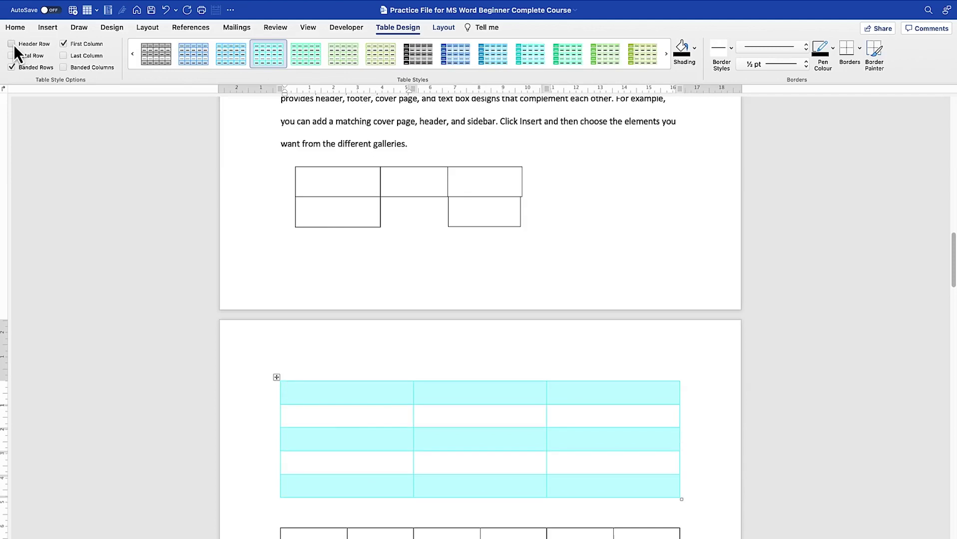
click(12, 46)
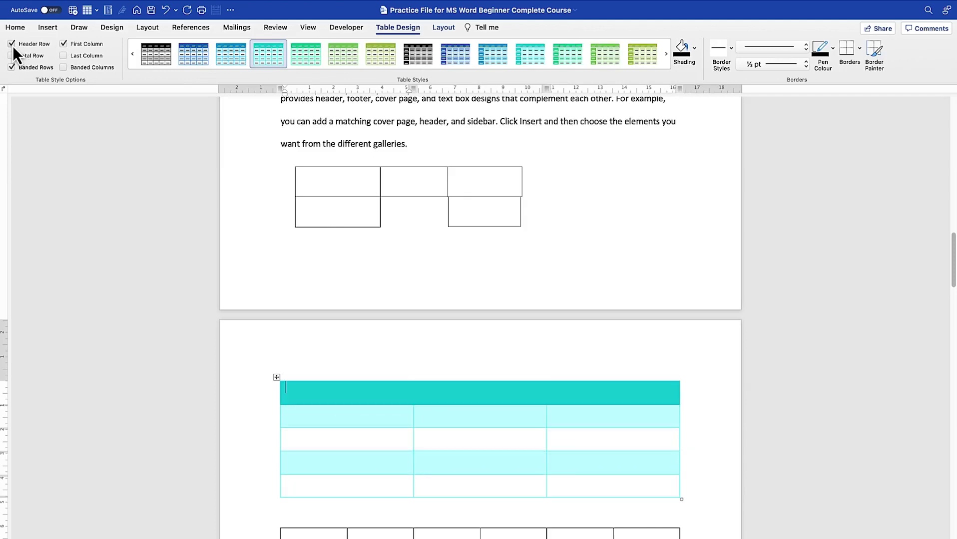
click(12, 45)
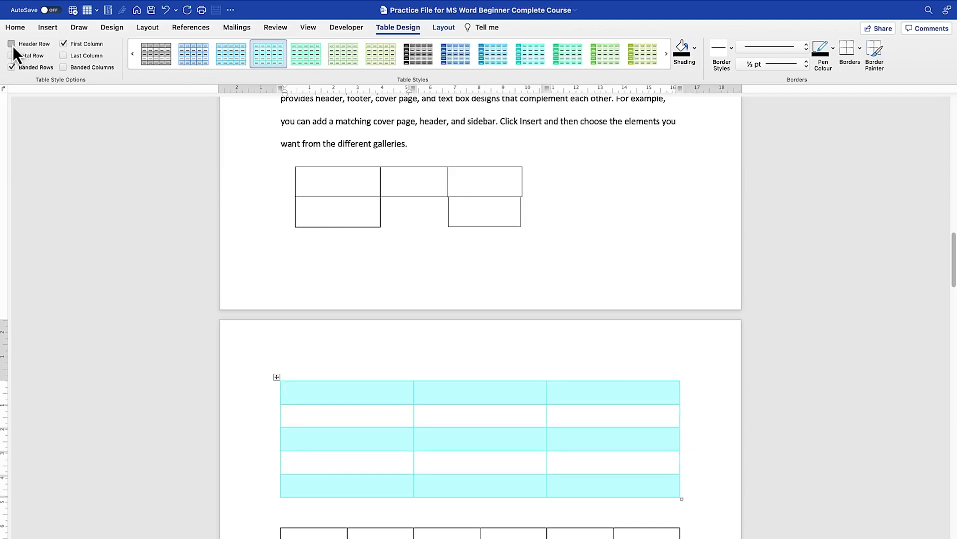
click(13, 46)
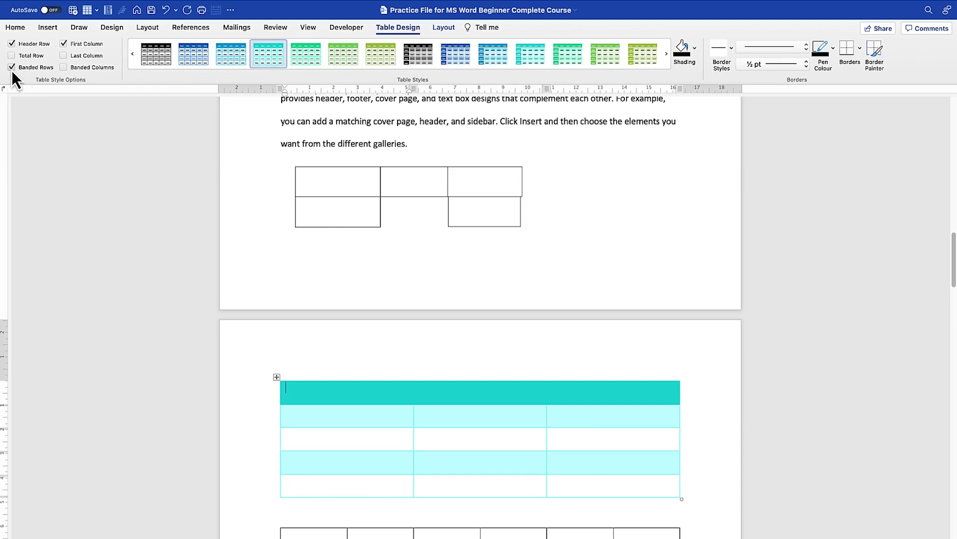
- Turn off the Banded Rows style option for the turquoise table
click(11, 67)
click(11, 67)
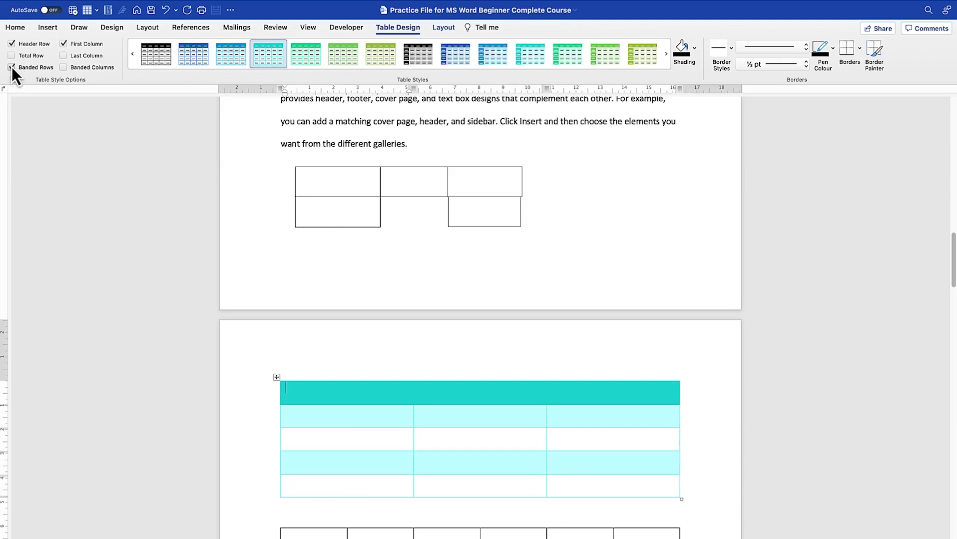
click(11, 67)
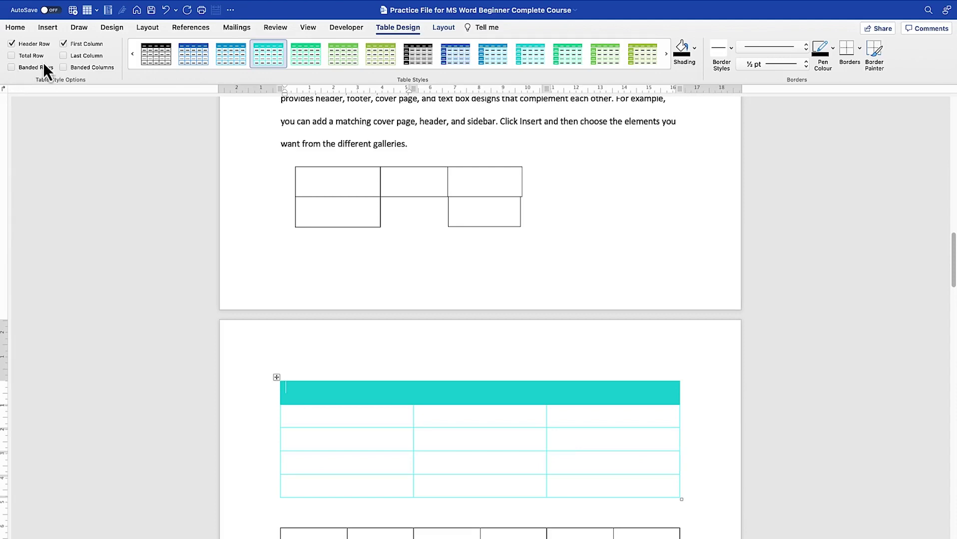
- Turn off First Column and turn Banded Rows back on for the turquoise table, and switch Banded Columns on and off to compare
click(65, 47)
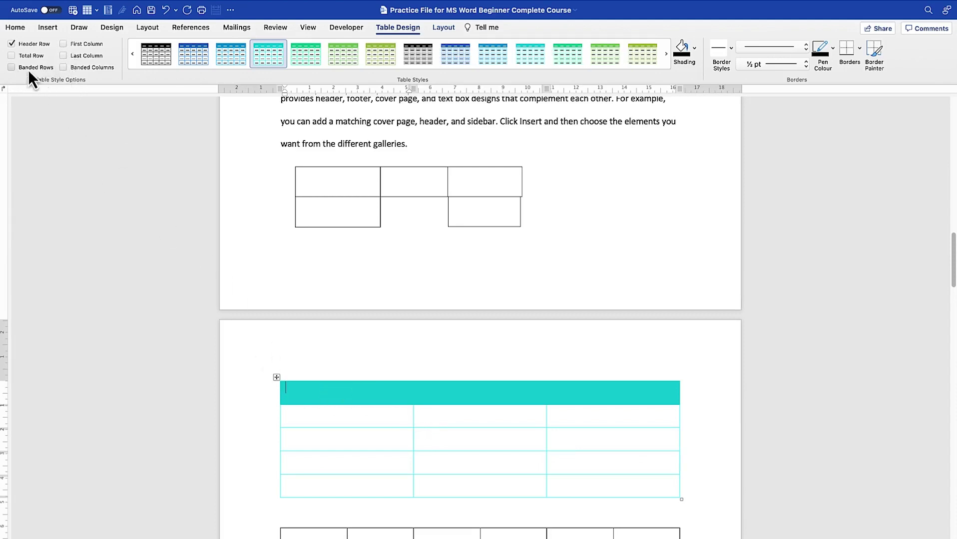
click(10, 66)
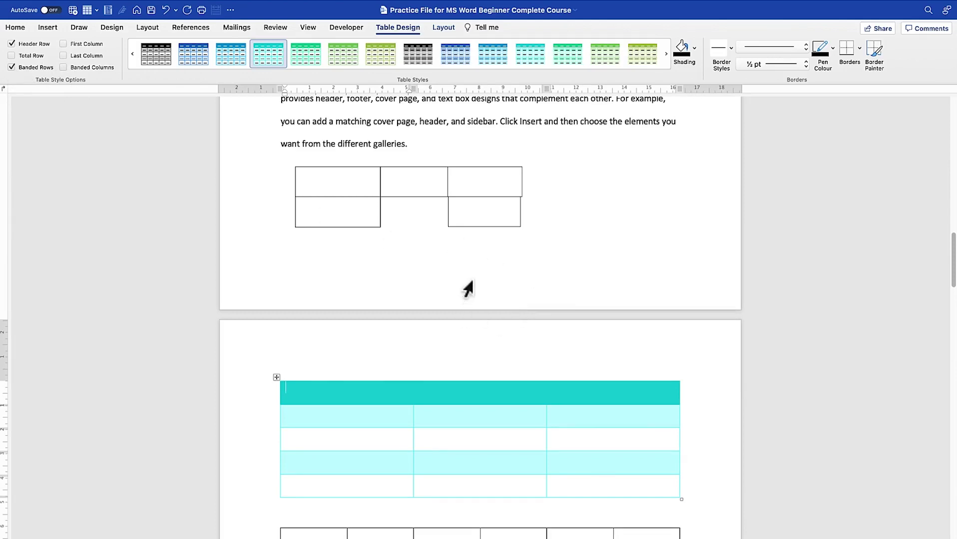
click(63, 68)
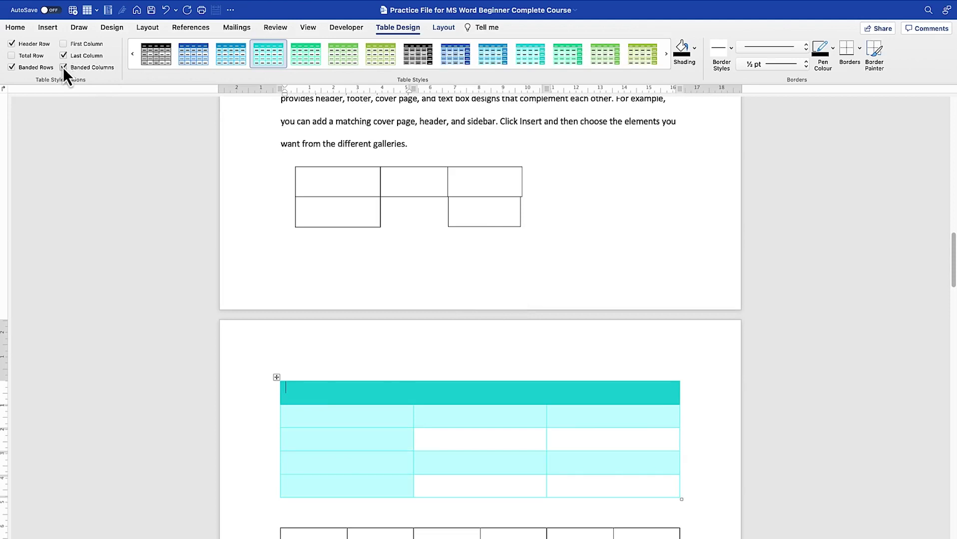
click(63, 67)
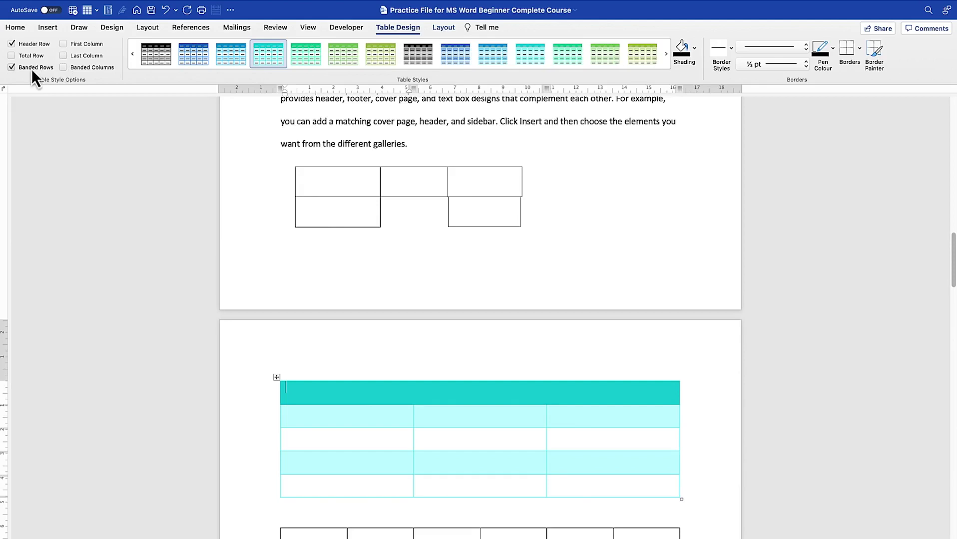
- Select the whole turquoise table and shade all of its cells light green
click(275, 378)
click(694, 49)
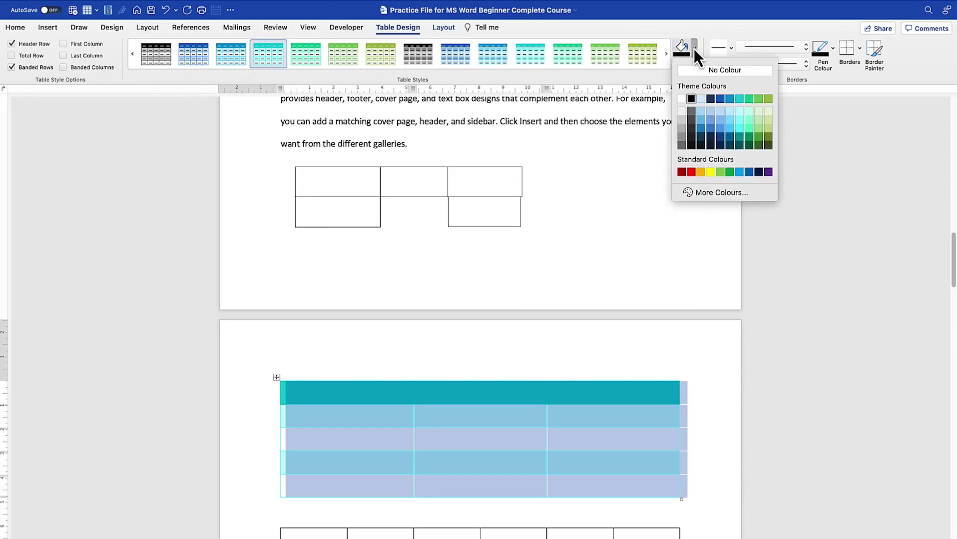
click(759, 129)
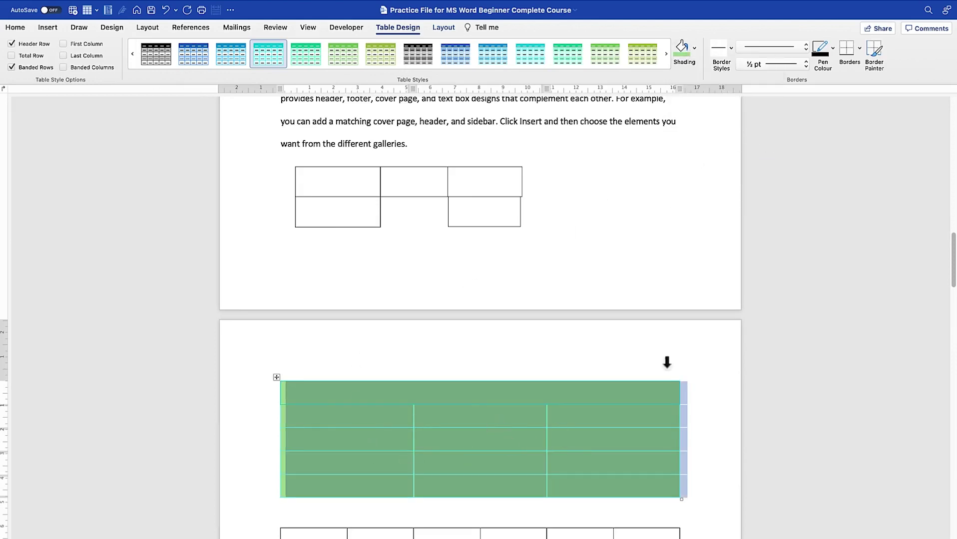
- Examine the available border styles, line styles, line weights, pen colours and border placements for the selected table, without applying any
click(731, 49)
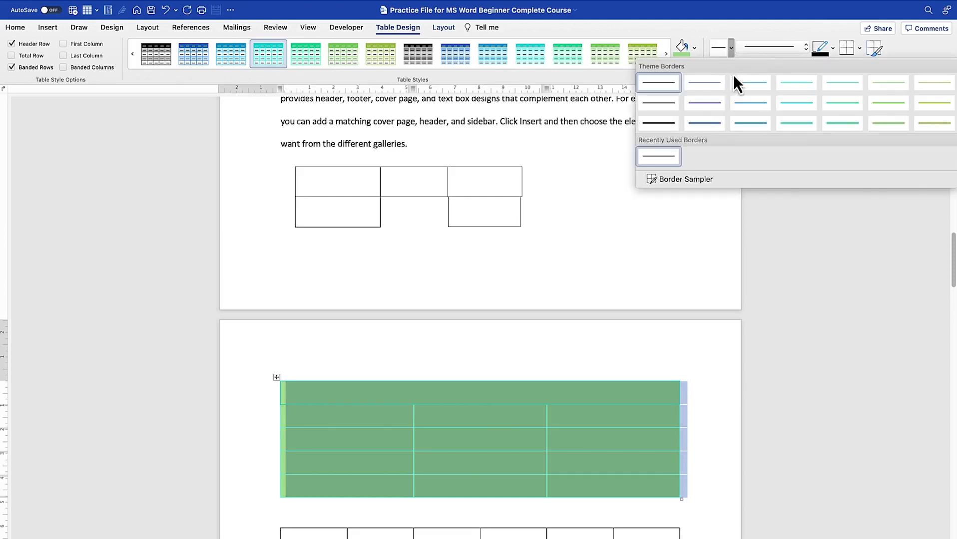
click(770, 41)
click(793, 51)
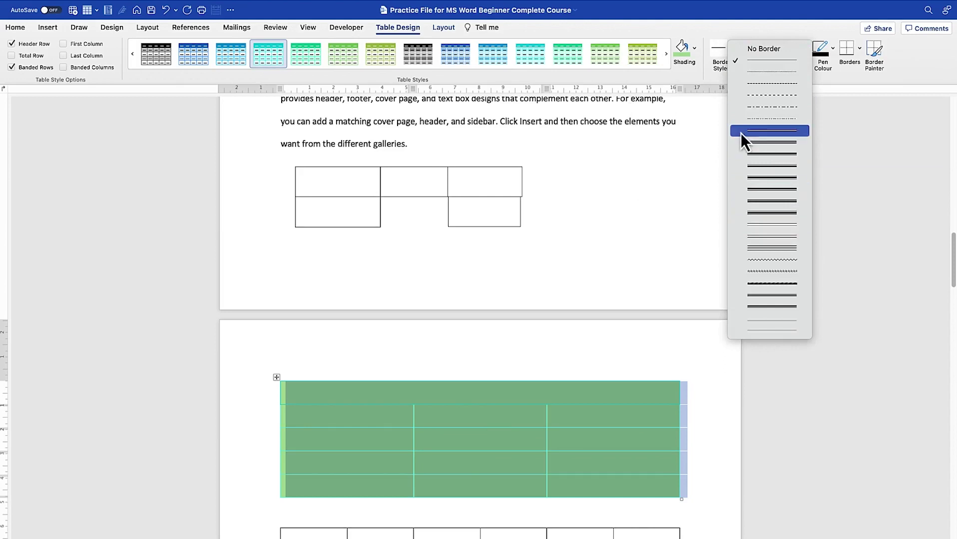
click(671, 211)
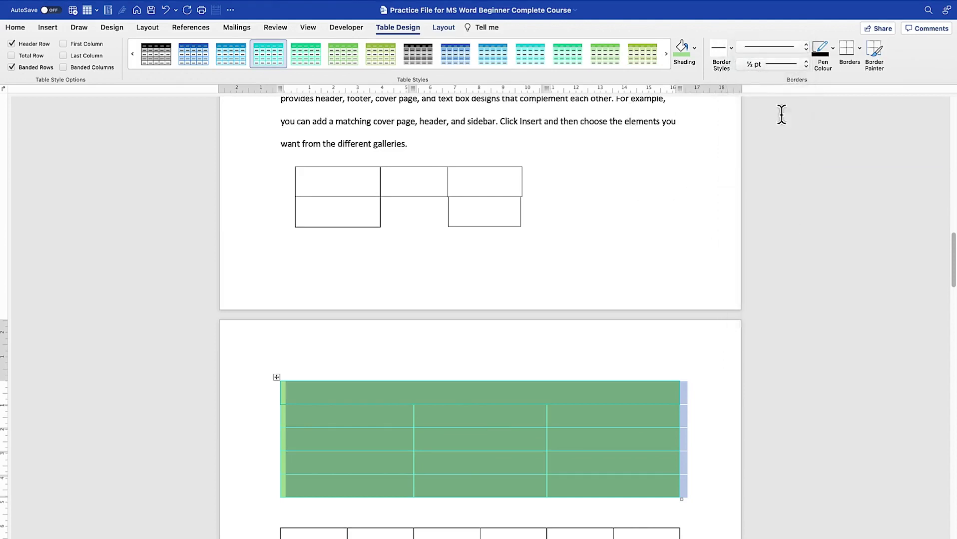
click(798, 70)
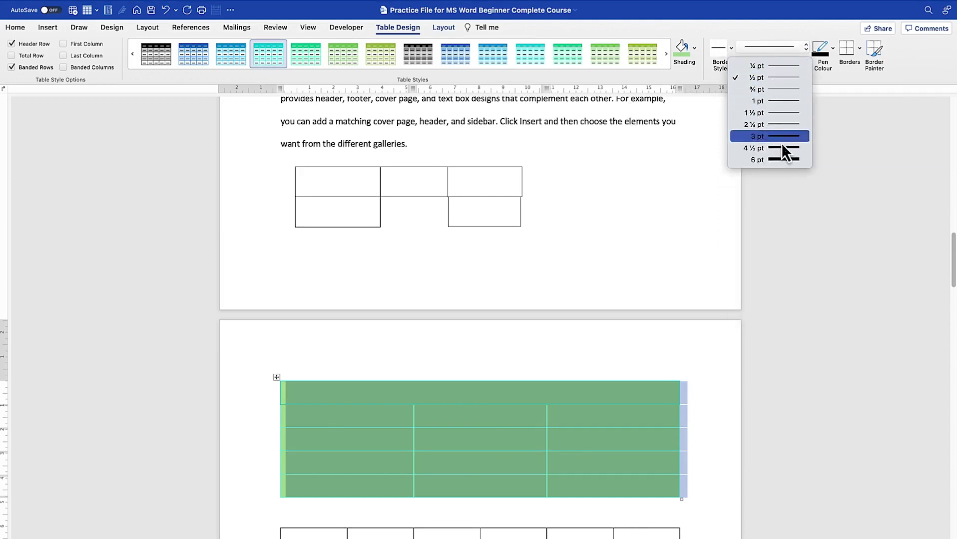
click(807, 68)
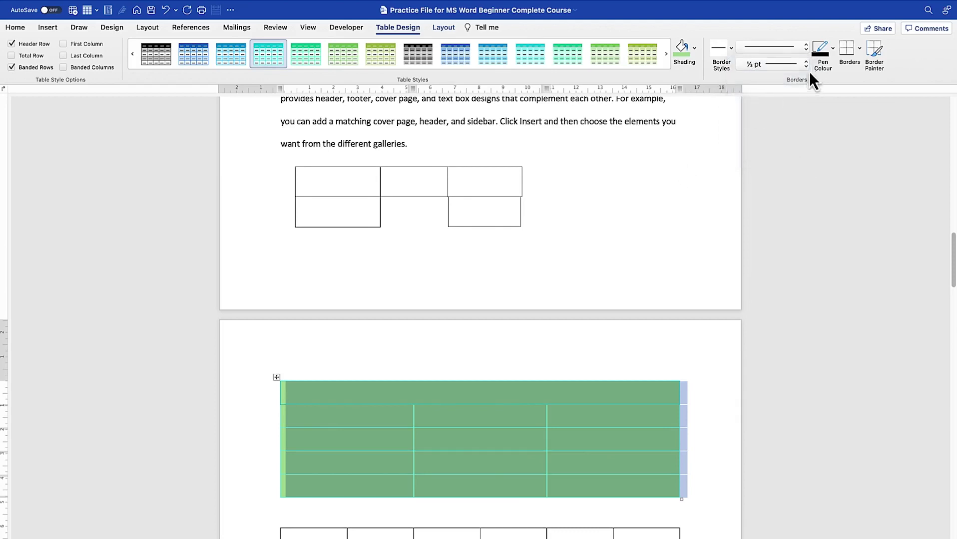
click(832, 48)
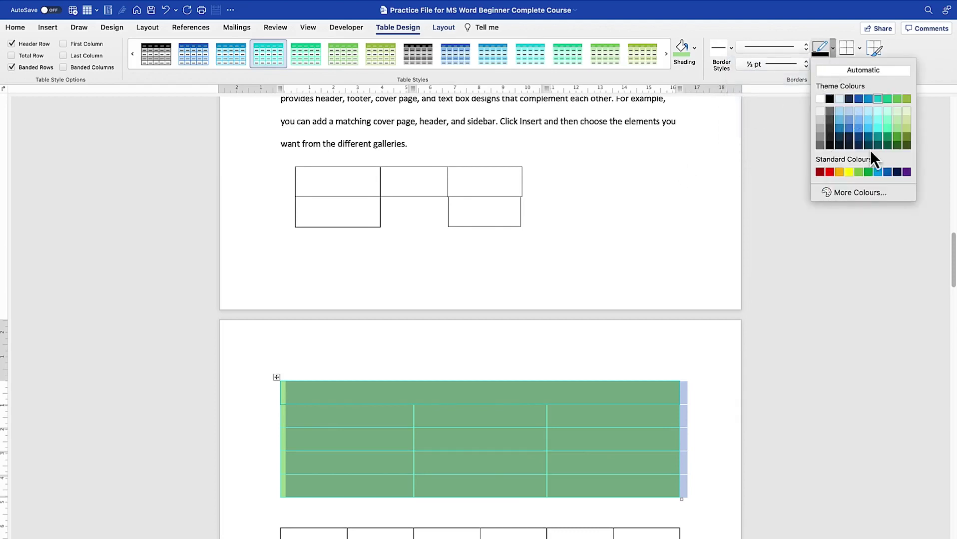
click(696, 193)
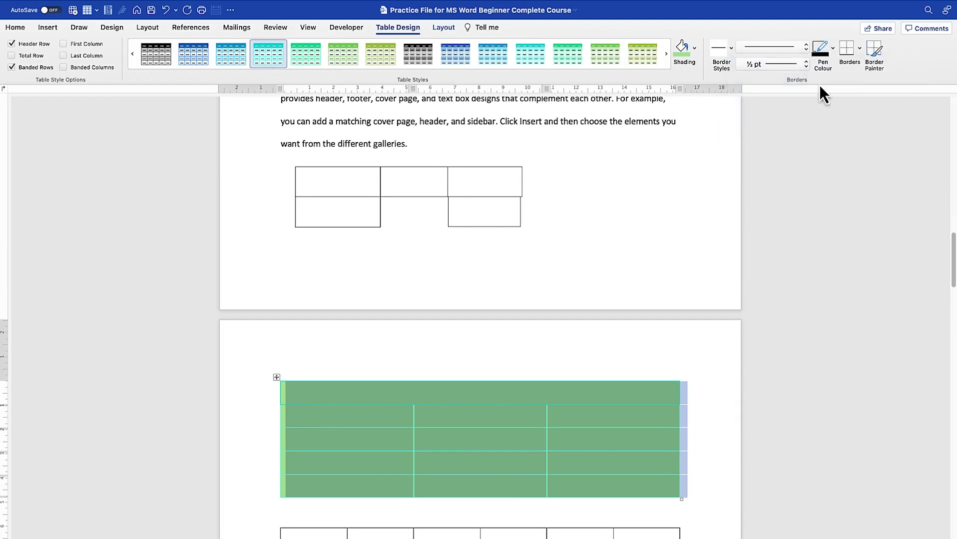
click(860, 49)
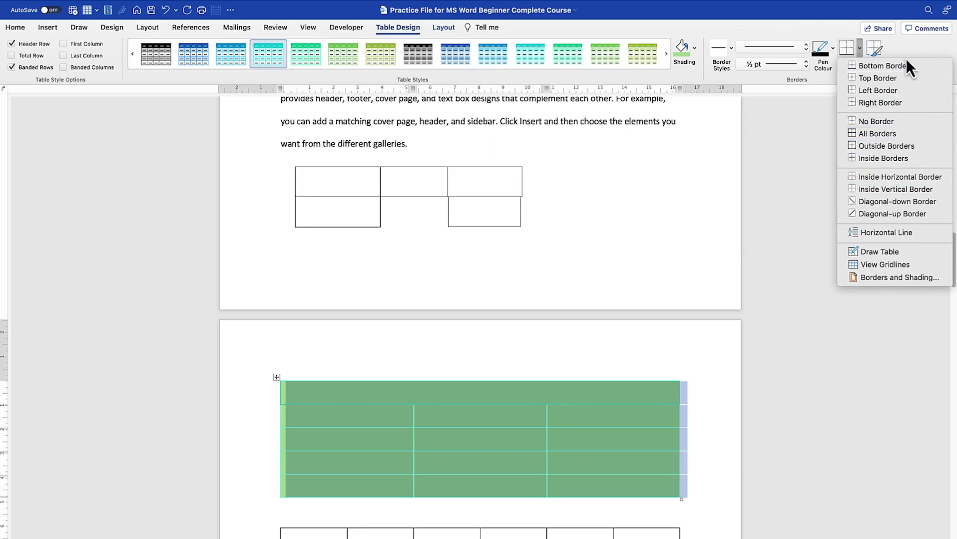
key(Escape)
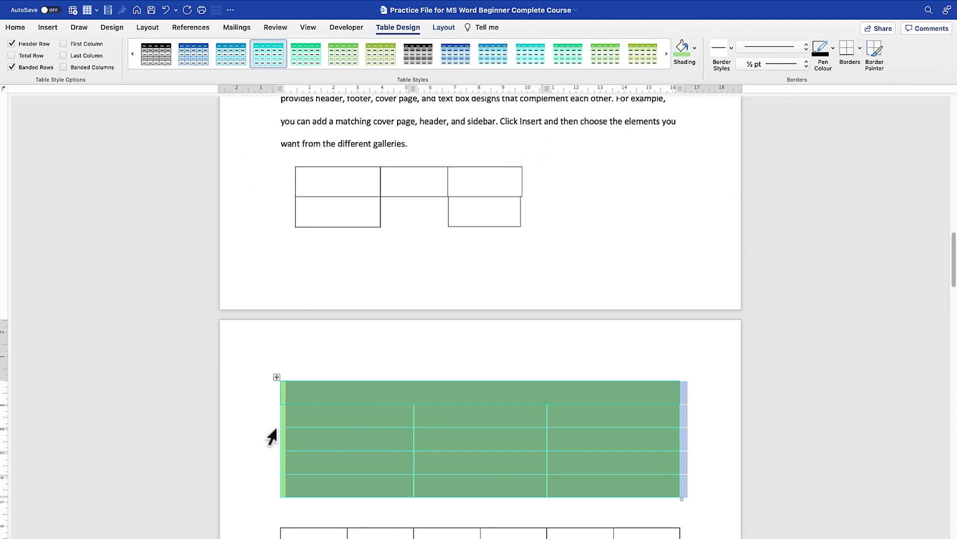
- Select the whole green table, apply the dark table style with black header and grey rows, and turn off Banded Rows
click(340, 409)
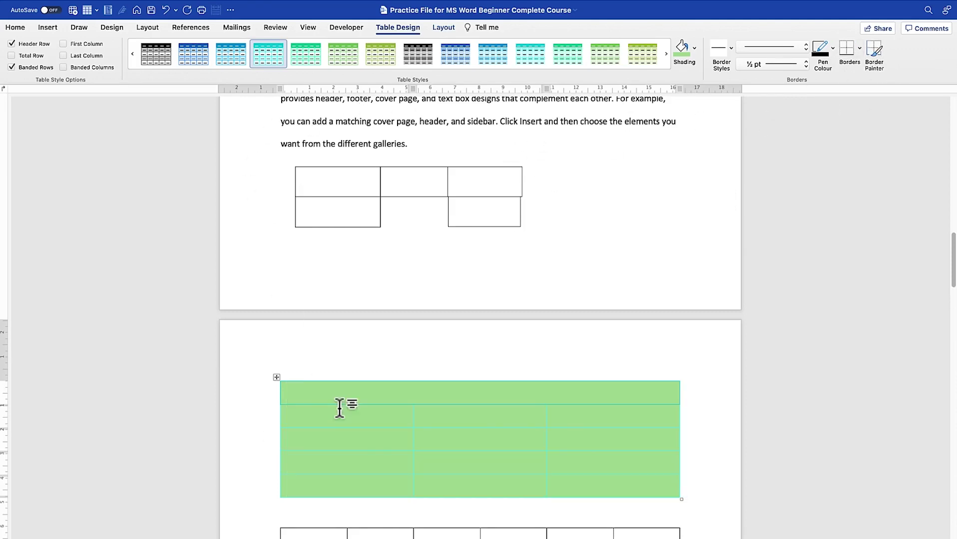
click(277, 382)
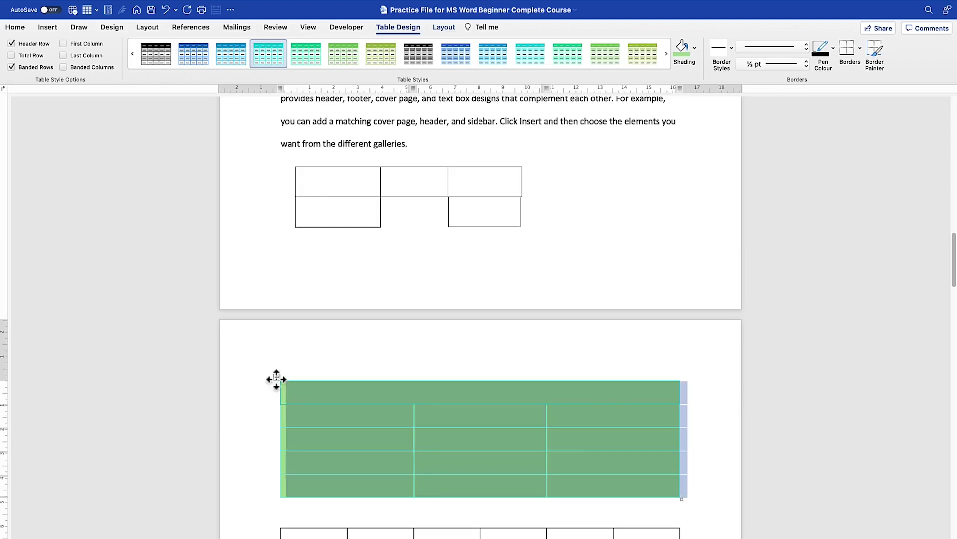
click(412, 47)
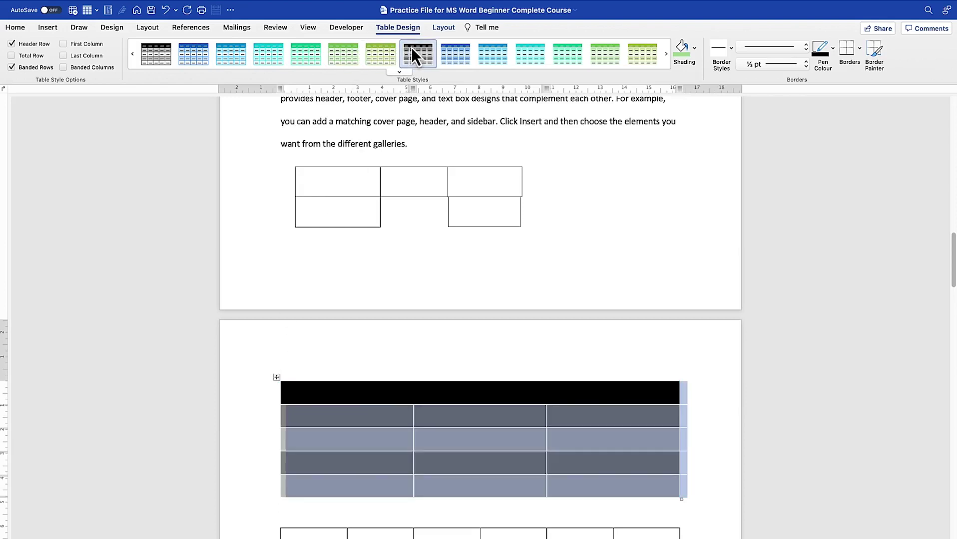
click(11, 67)
- Fill the black header row with the column titles One, Two and Three
click(355, 399)
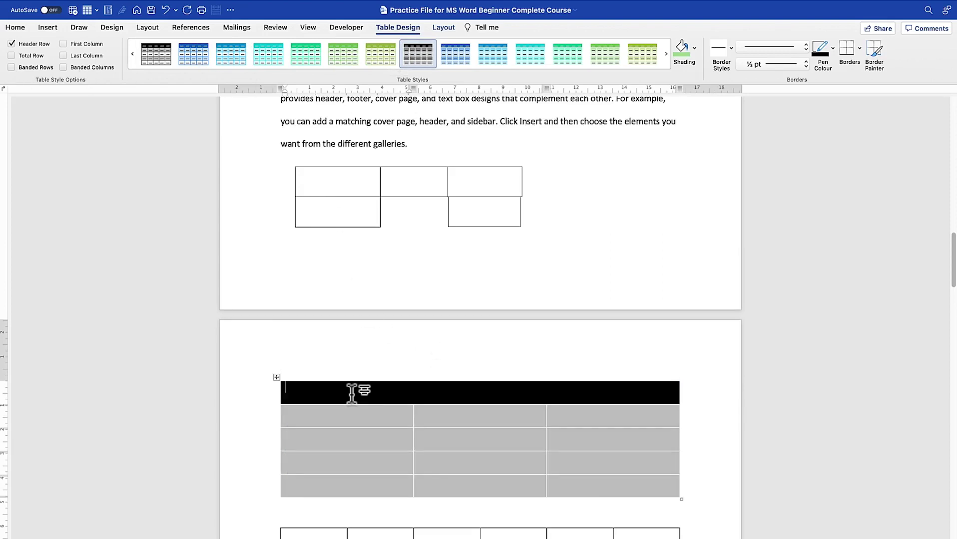
text(One	)
text(Two)
key(Tab)
text(Thr)
- Enter 1, 22 and 12 in the first row below the header, and 21, 43 and 44 in the second
key(Tab)
text(22)
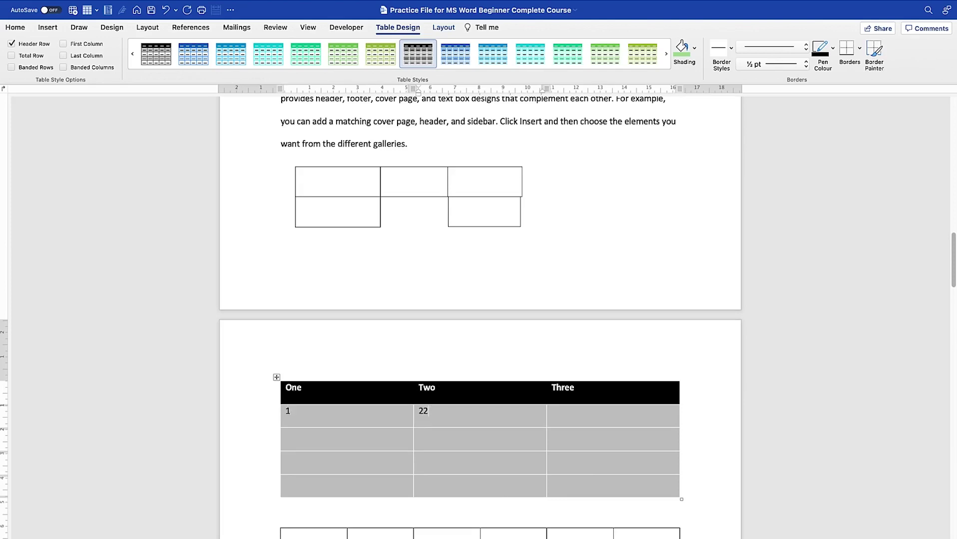
key(Tab)
text(ww)
key(BackSpace)
key(BackSpace)
text(21 )
text(43)
key(Tab)
text(44)
- Select the column titled One, delete it from the table, and undo the deletion
click(429, 445)
click(442, 28)
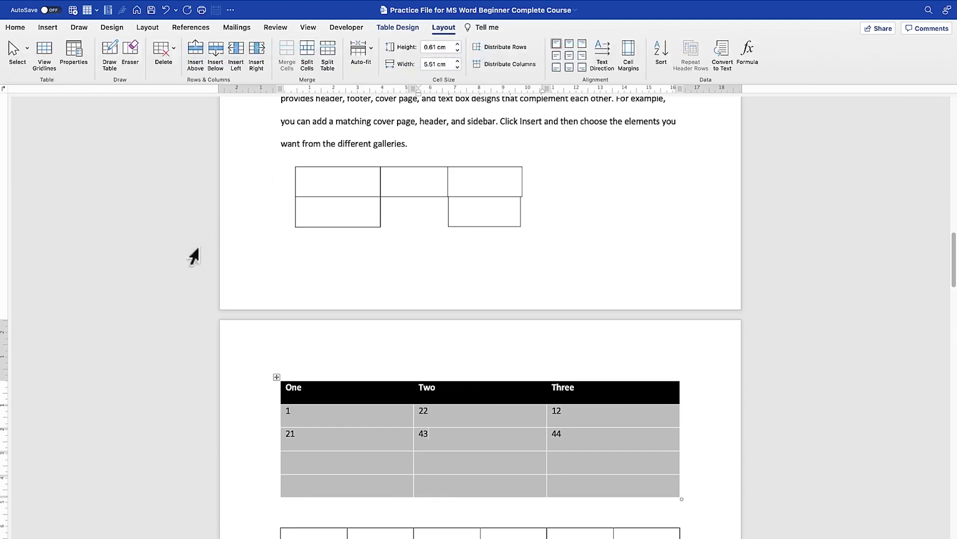
click(362, 417)
click(342, 365)
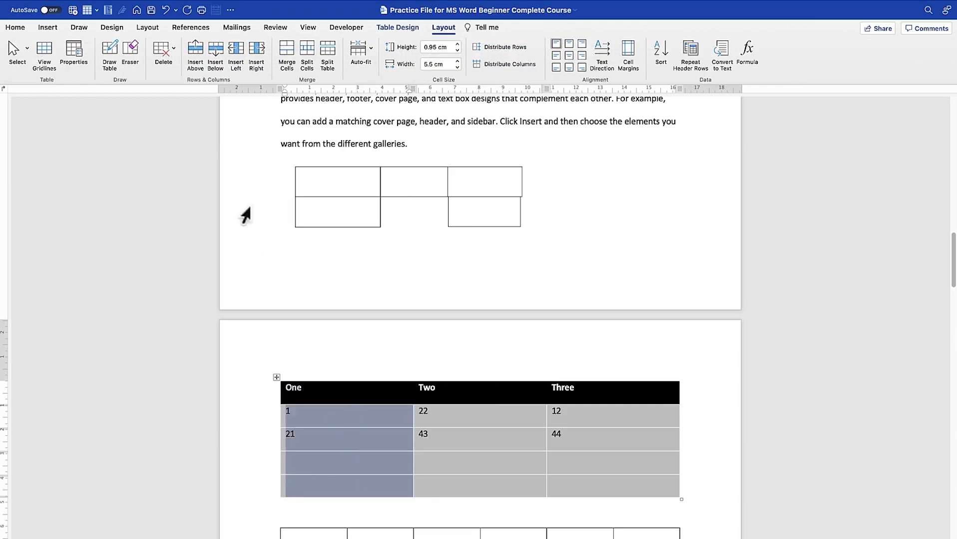
click(174, 46)
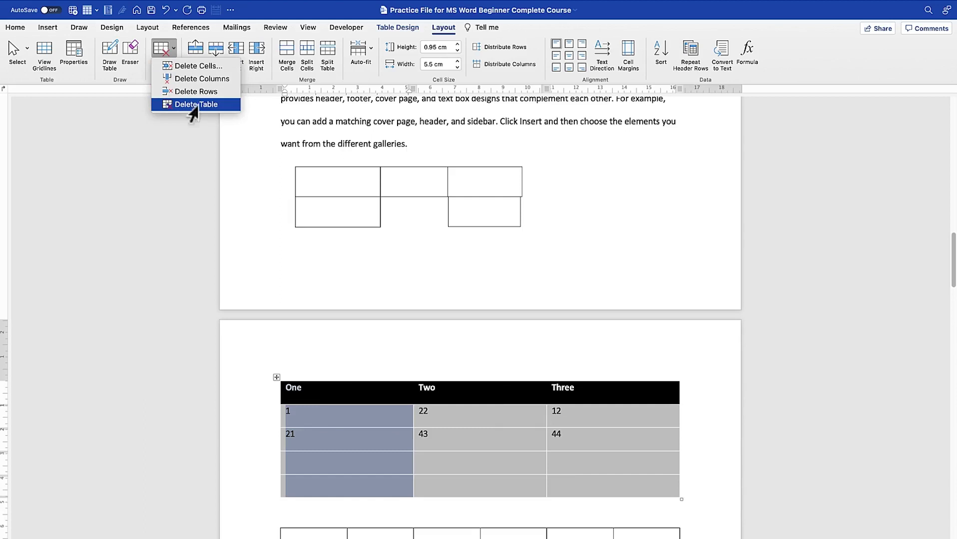
click(198, 80)
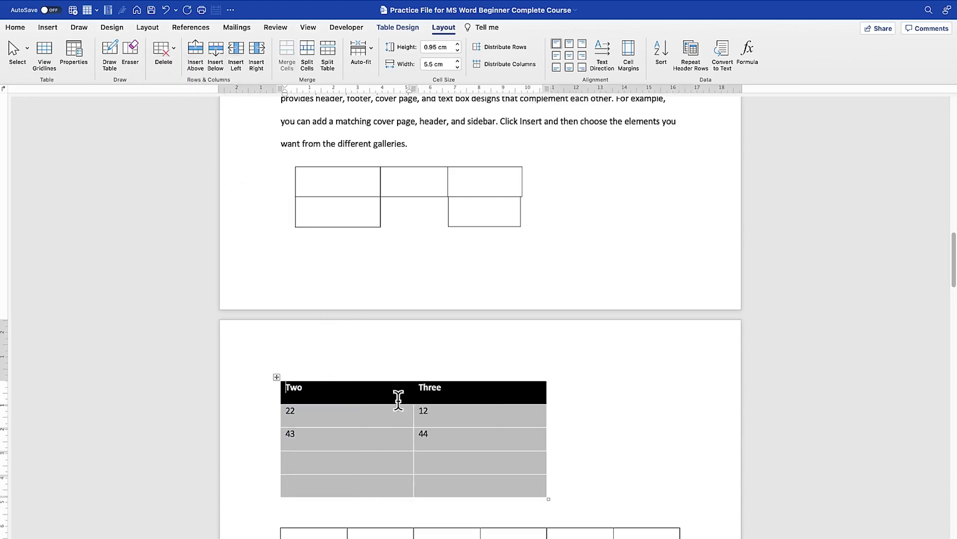
key(super+z)
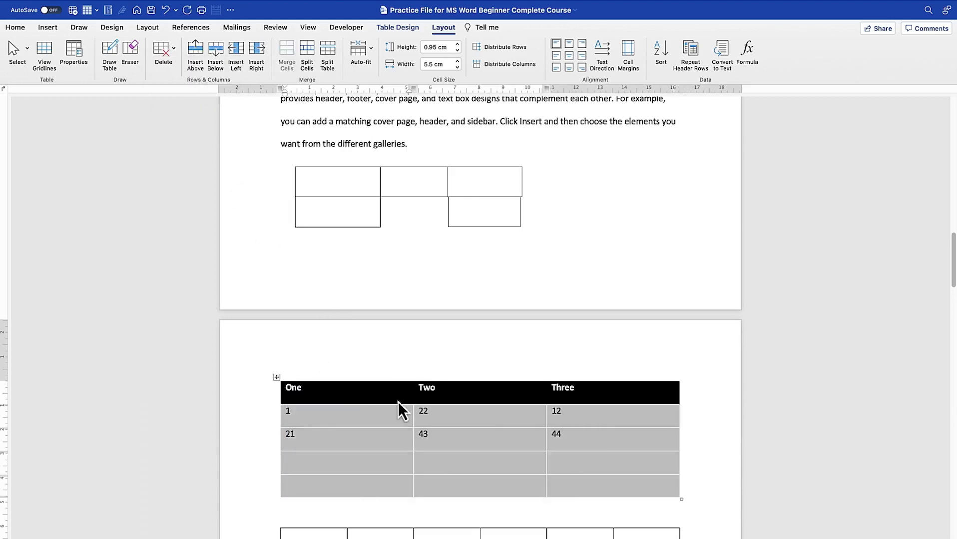
- Use the Eraser to remove the lines between the first two rows below the header in columns Two and Three
click(131, 48)
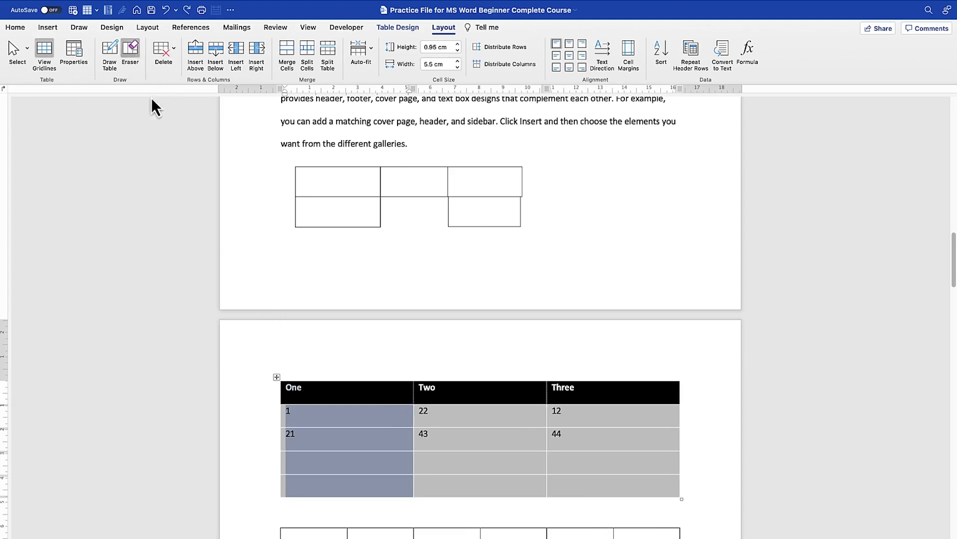
click(455, 437)
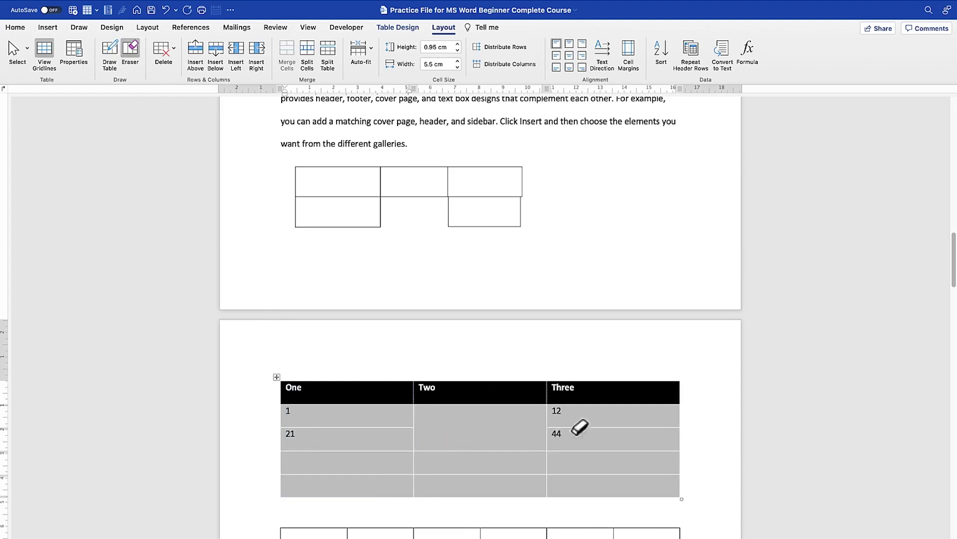
click(601, 440)
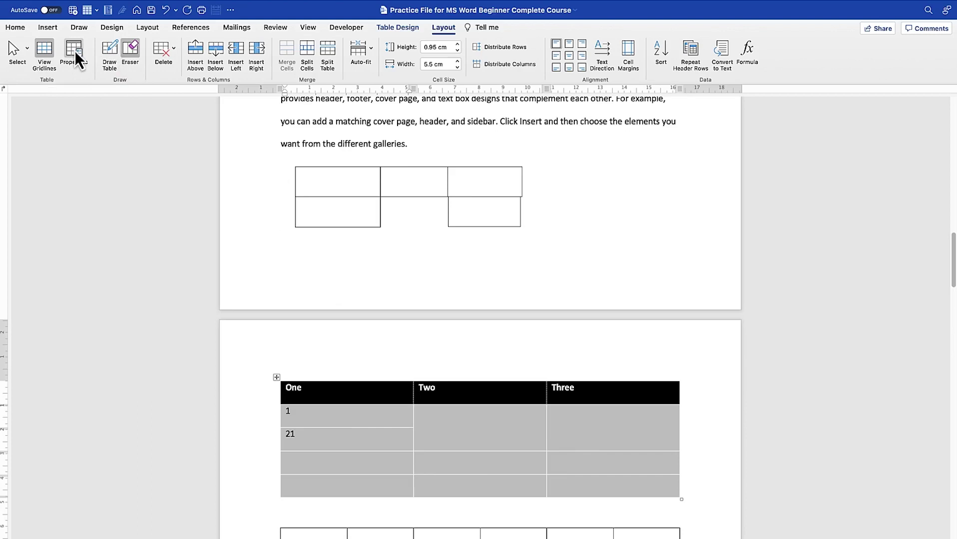
- Toggle the table gridlines off and on, and view the options for selecting a cell, column, row or table
click(43, 52)
click(44, 54)
click(28, 49)
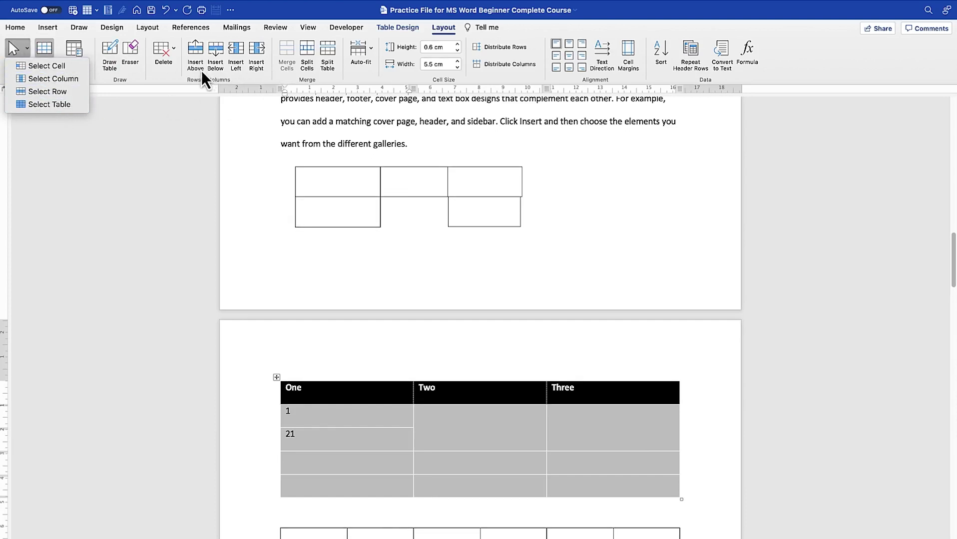
click(394, 432)
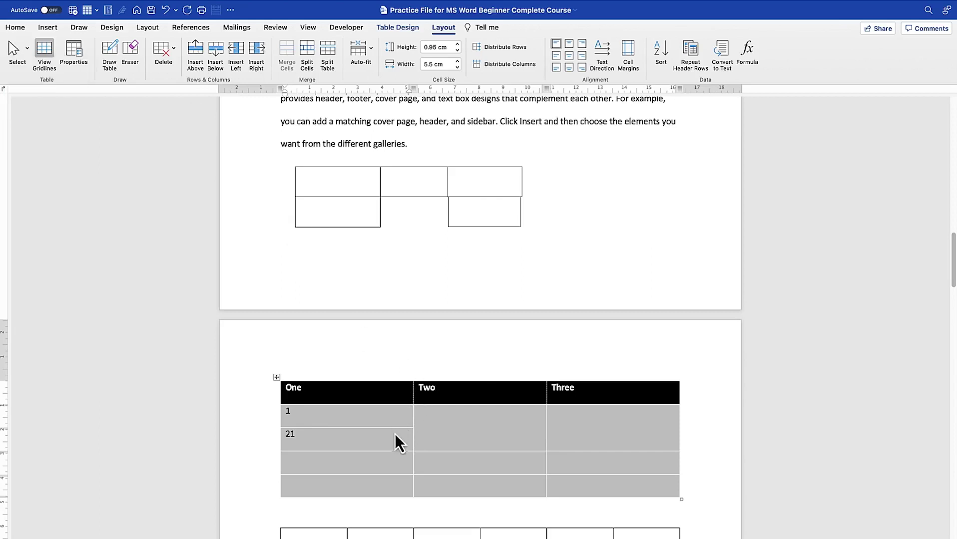
- Fill the table's last row with 12, 33 and 22
click(315, 465)
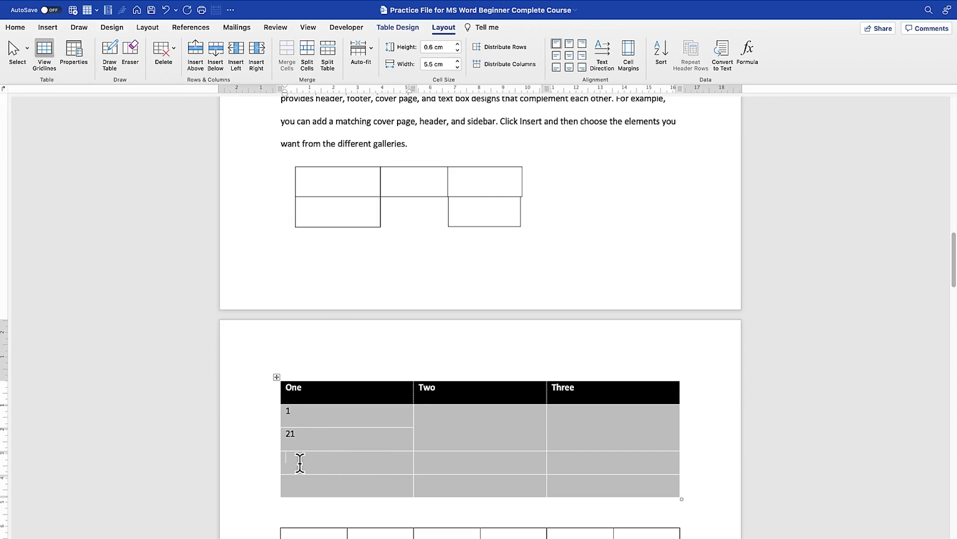
click(303, 485)
text(12)
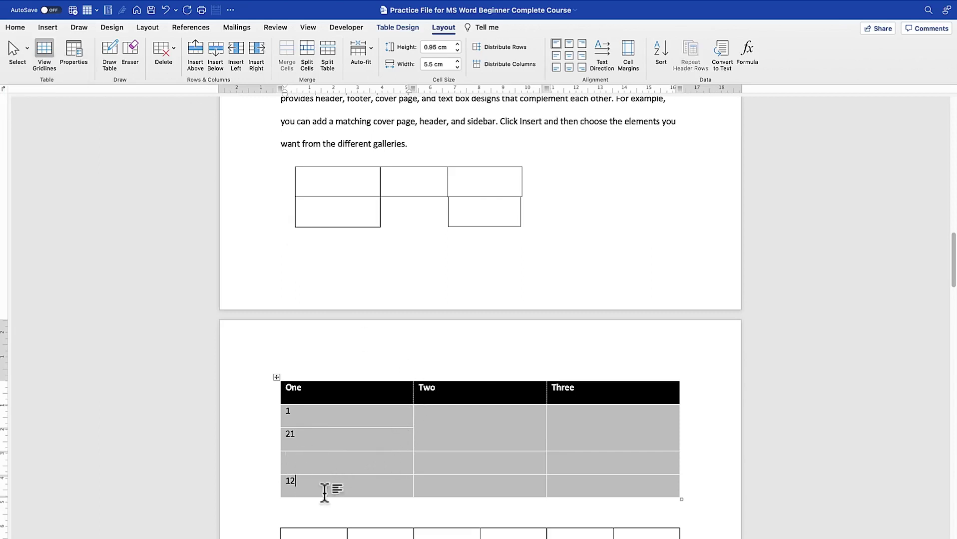
click(480, 505)
click(476, 489)
text(33)
click(625, 488)
text(22)
- Insert two blank rows below the row containing 12, 33 and 22, and one blank row above it
click(329, 460)
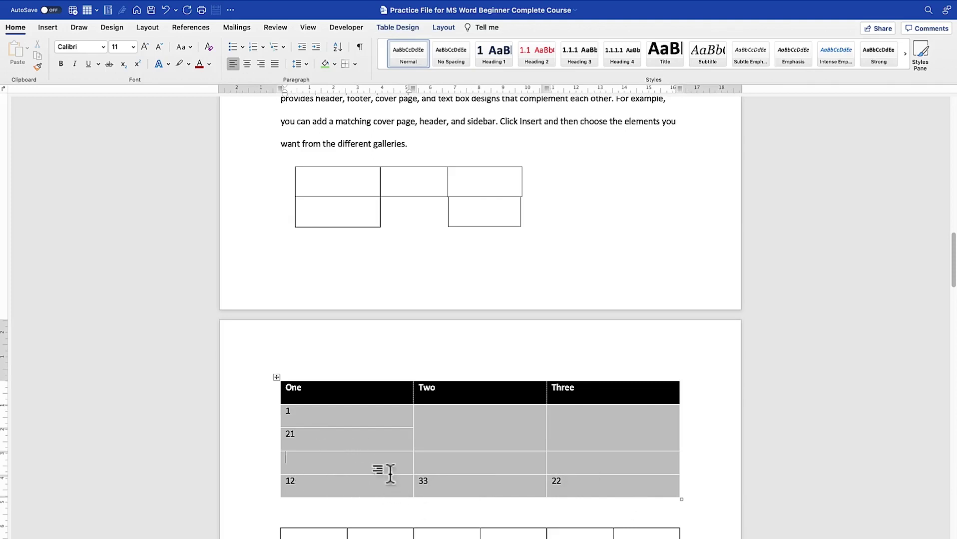
click(288, 481)
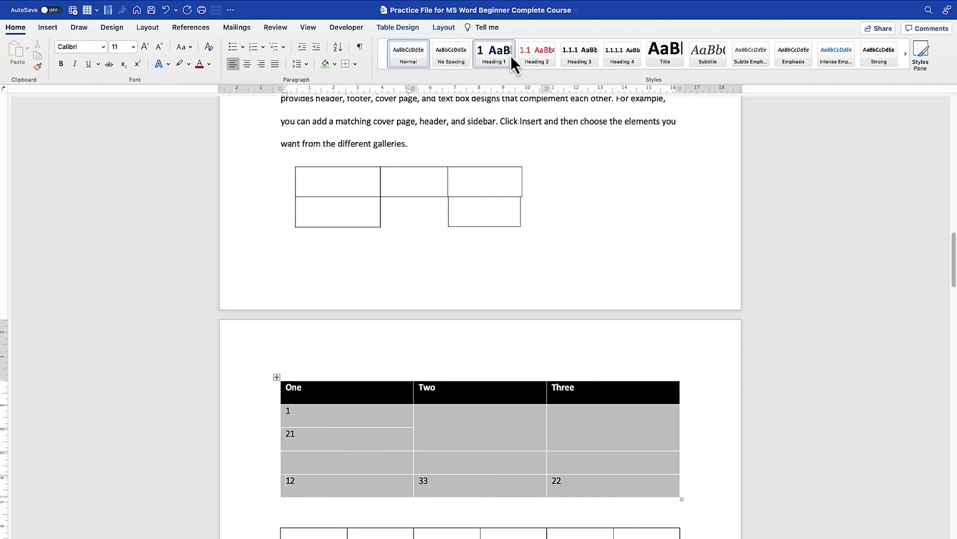
click(449, 28)
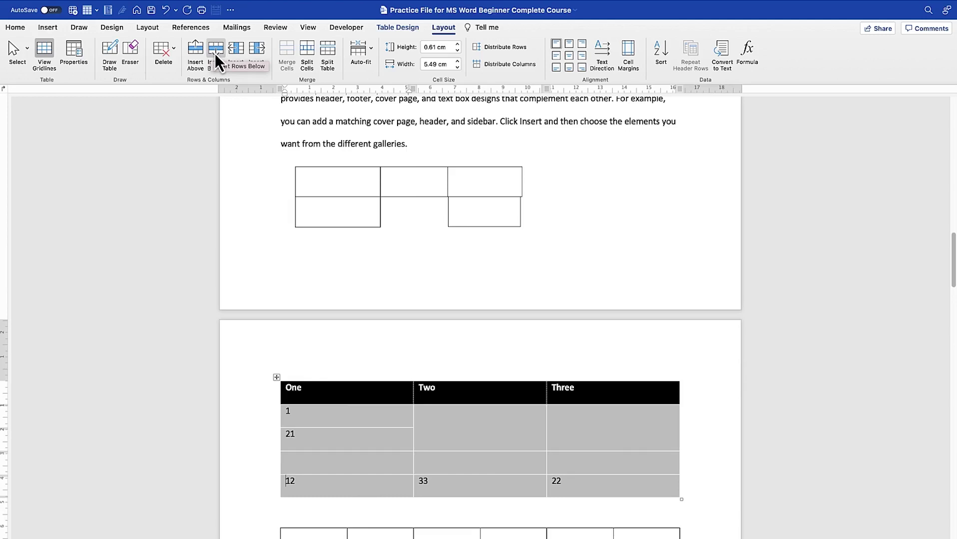
click(215, 53)
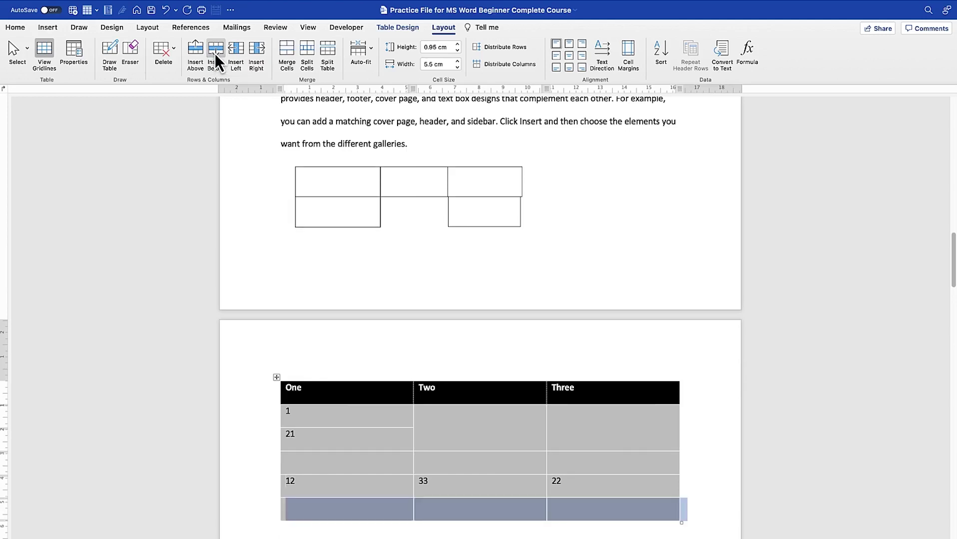
click(196, 49)
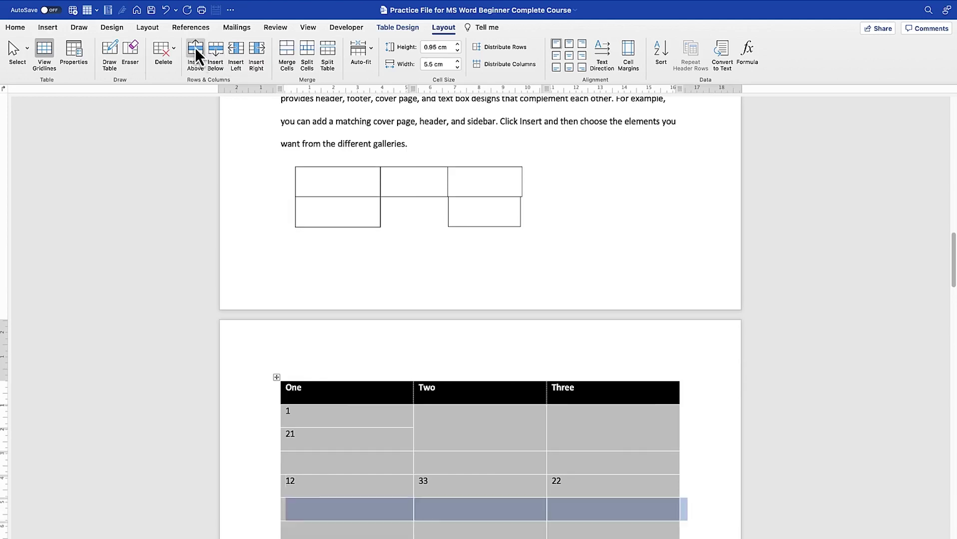
click(308, 483)
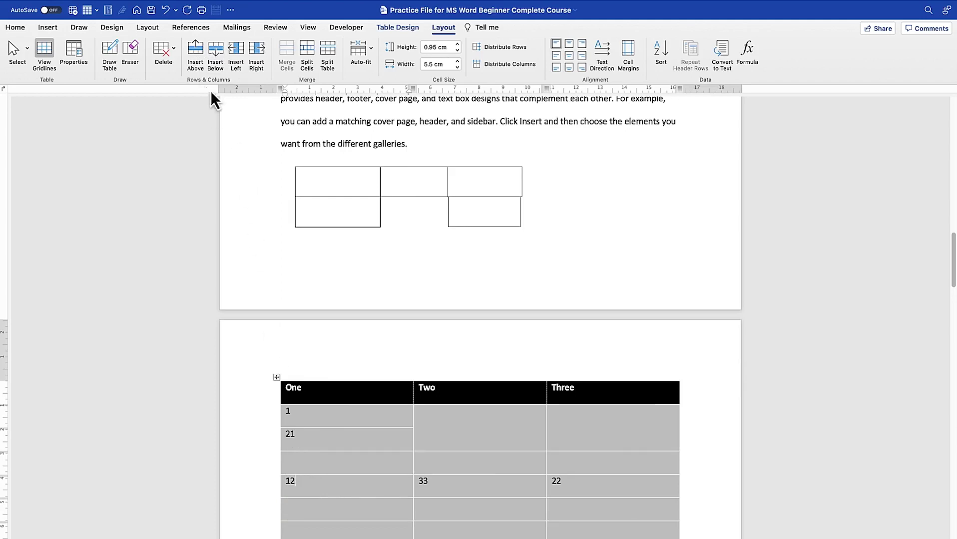
click(195, 61)
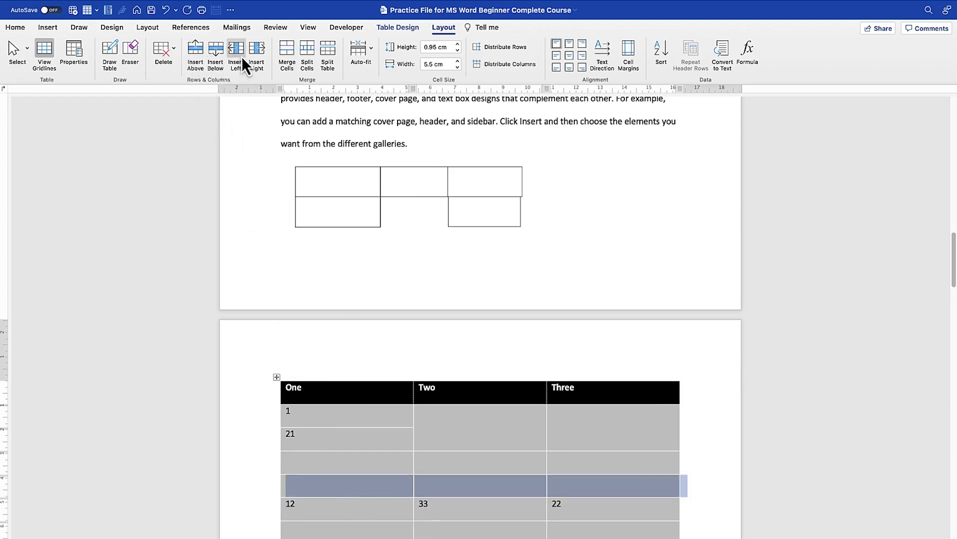
- Select the column titled Three and insert two blank columns between Two and Three
drag(630, 395, 349, 538)
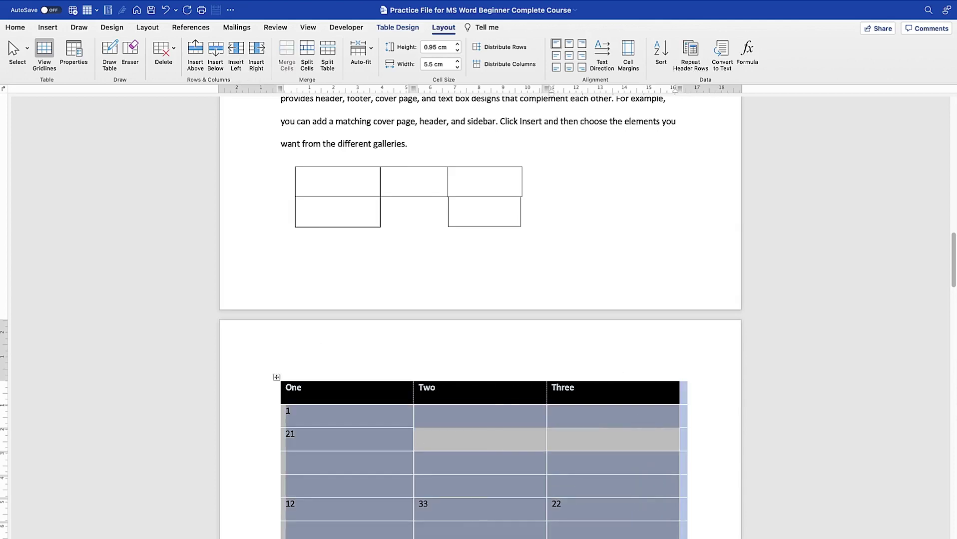
click(630, 469)
drag(619, 393, 625, 499)
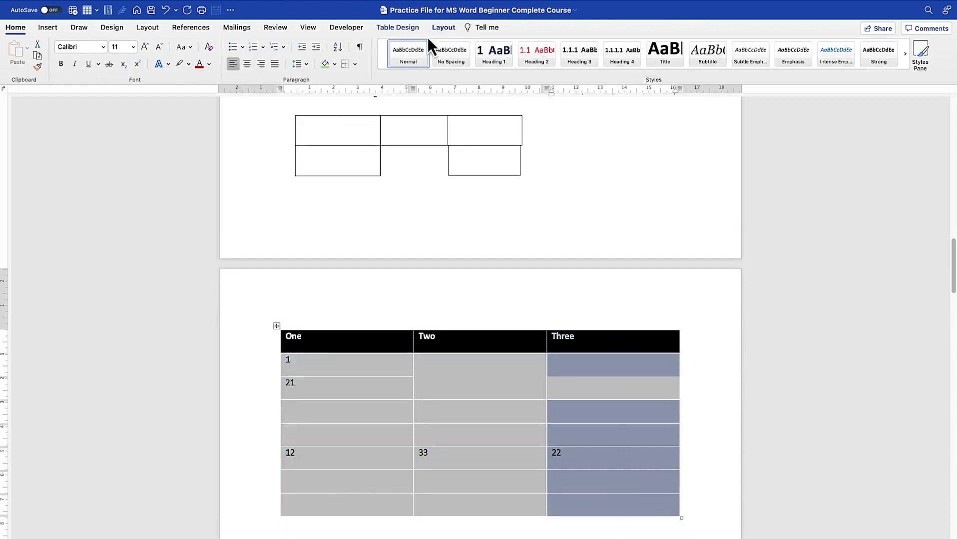
click(443, 28)
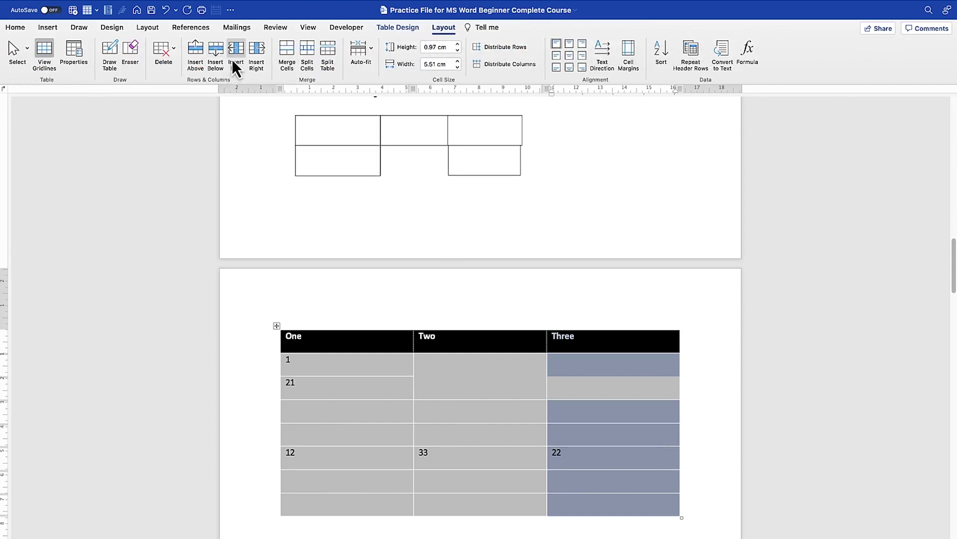
click(234, 55)
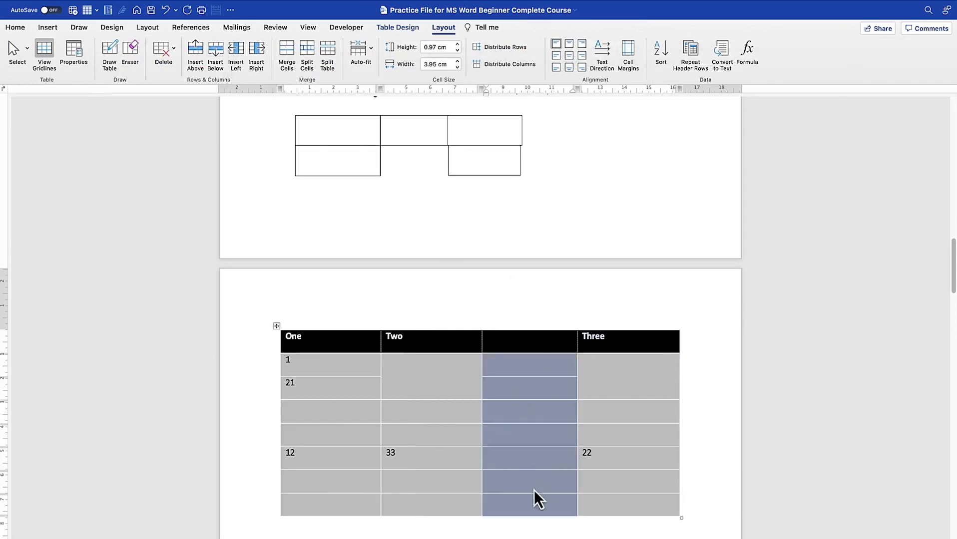
click(256, 61)
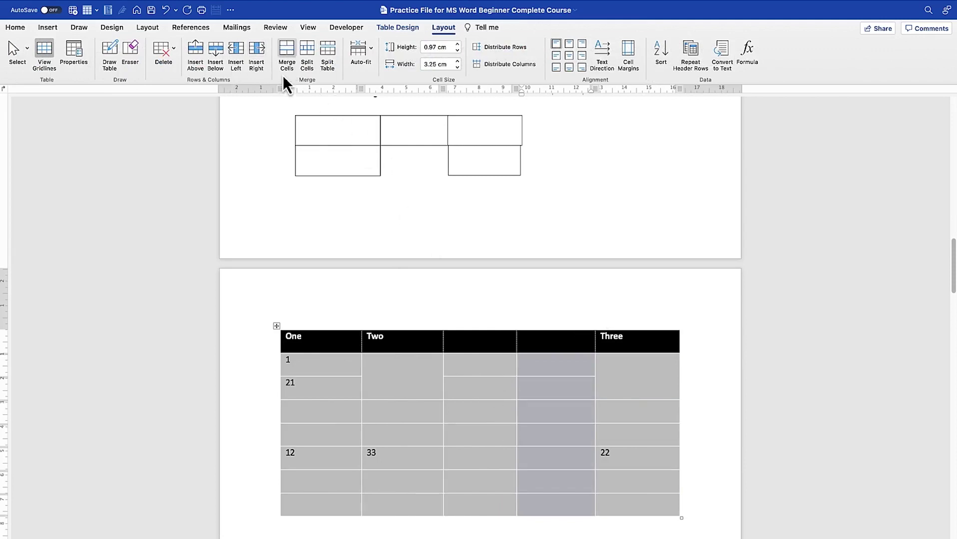
- Merge the four cells directly below the header in the two blank columns into one cell
click(500, 433)
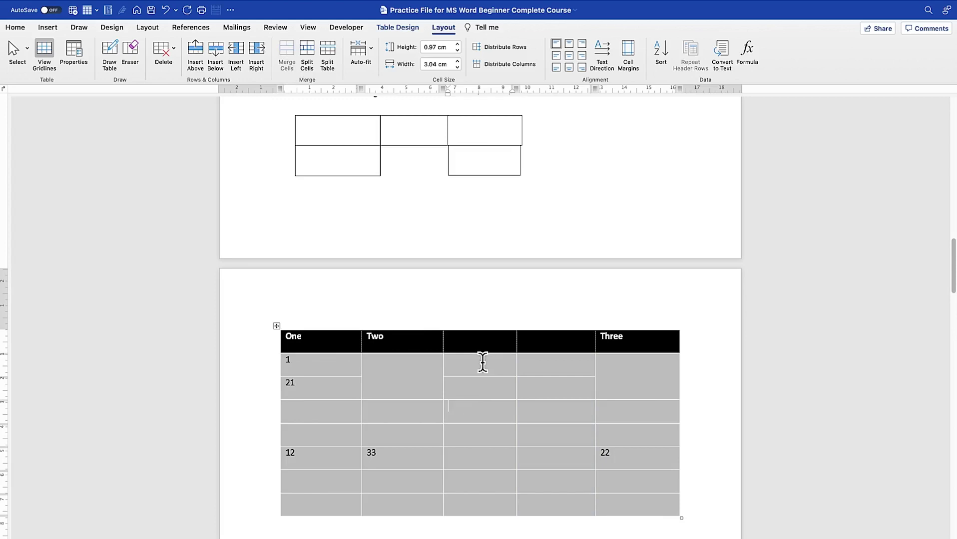
drag(480, 362, 548, 388)
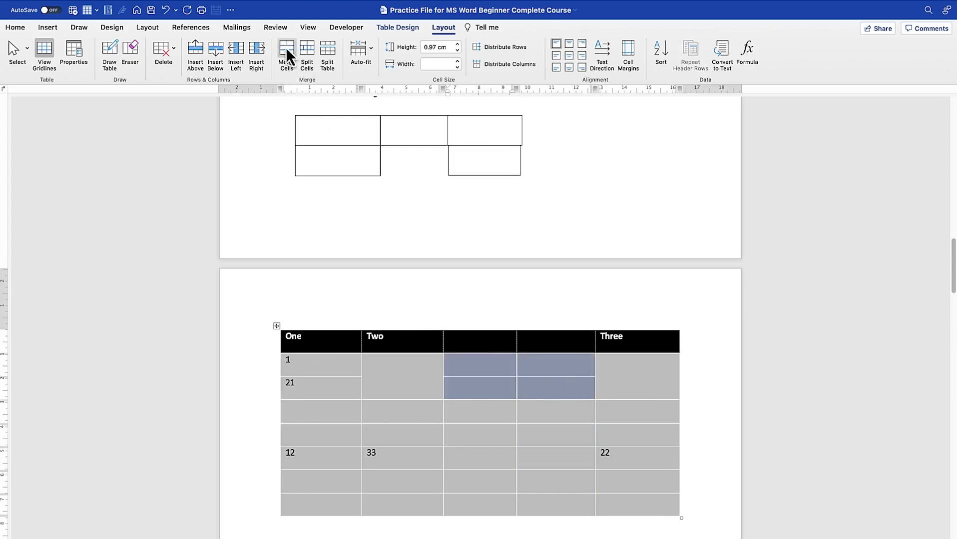
click(287, 50)
click(516, 376)
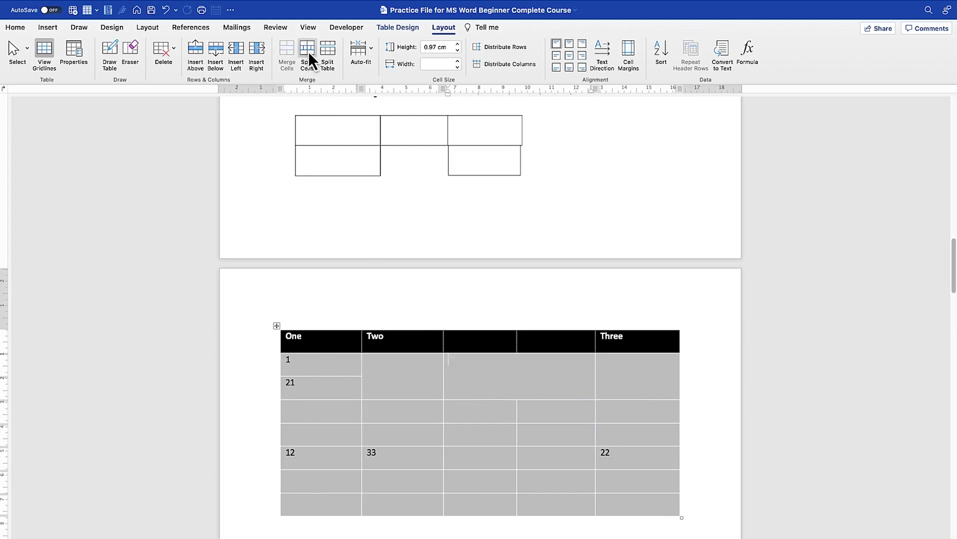
- Split the tall cell below Three into three columns and two rows, and view the Auto-fit options
click(627, 375)
drag(615, 373, 657, 388)
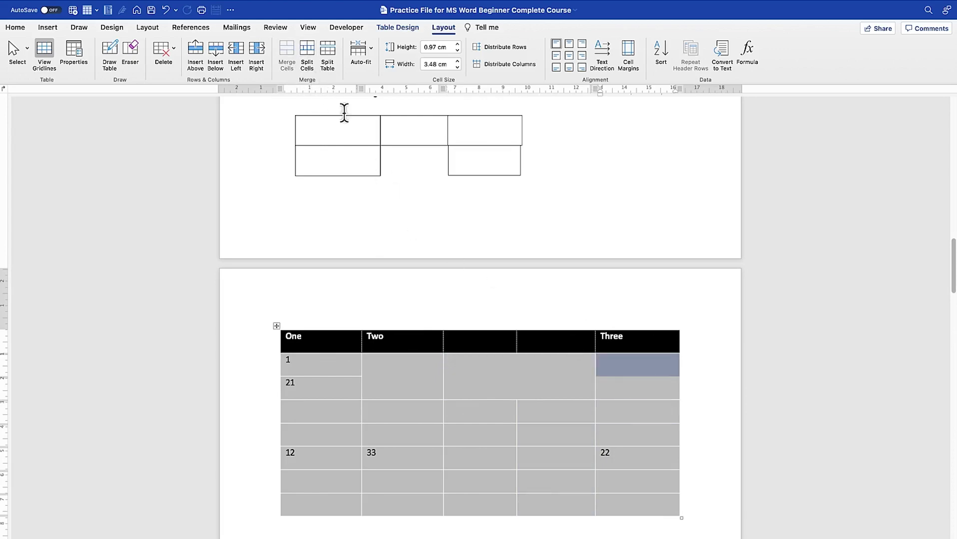
click(310, 53)
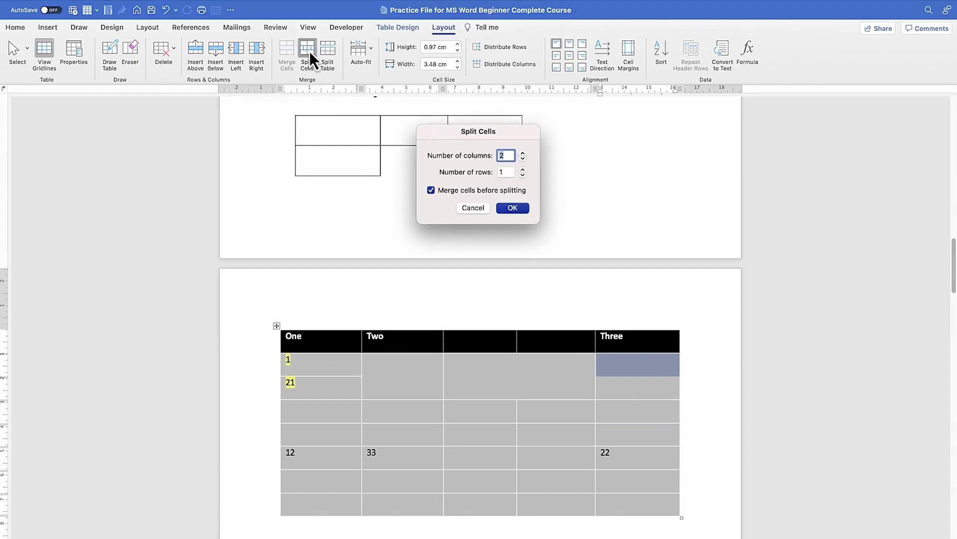
click(521, 170)
click(512, 208)
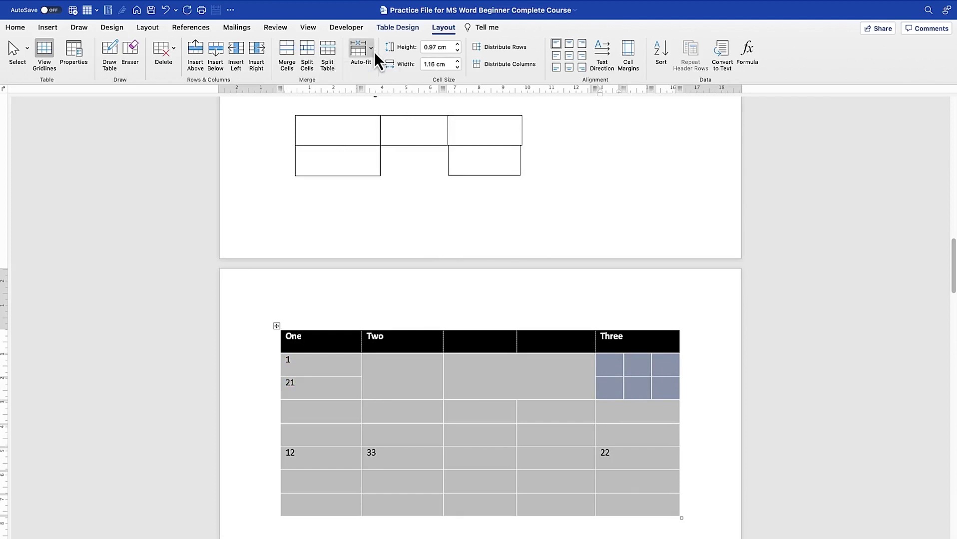
click(372, 50)
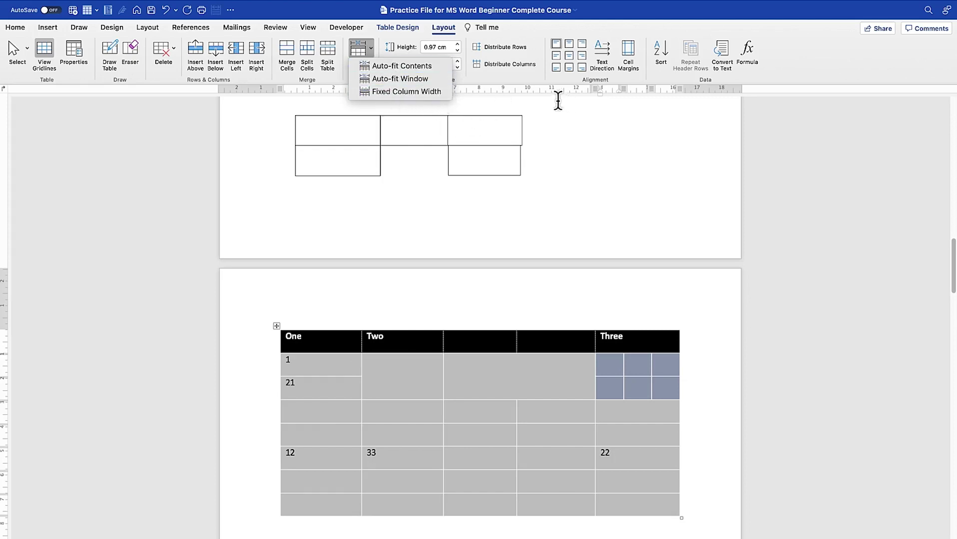
click(550, 131)
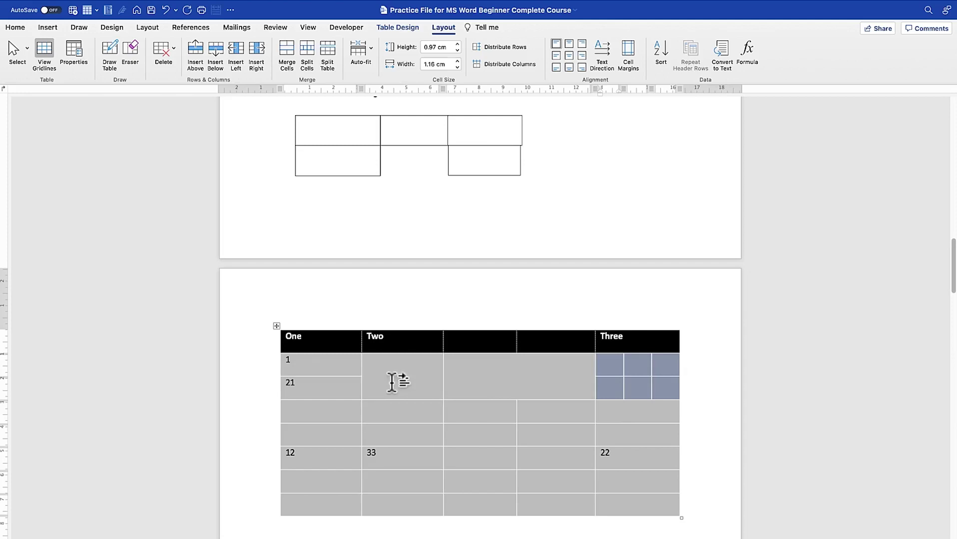
- Enter 12 in the tall cell below Two, try centred and bottom alignments, and align it top right
click(410, 375)
text(12)
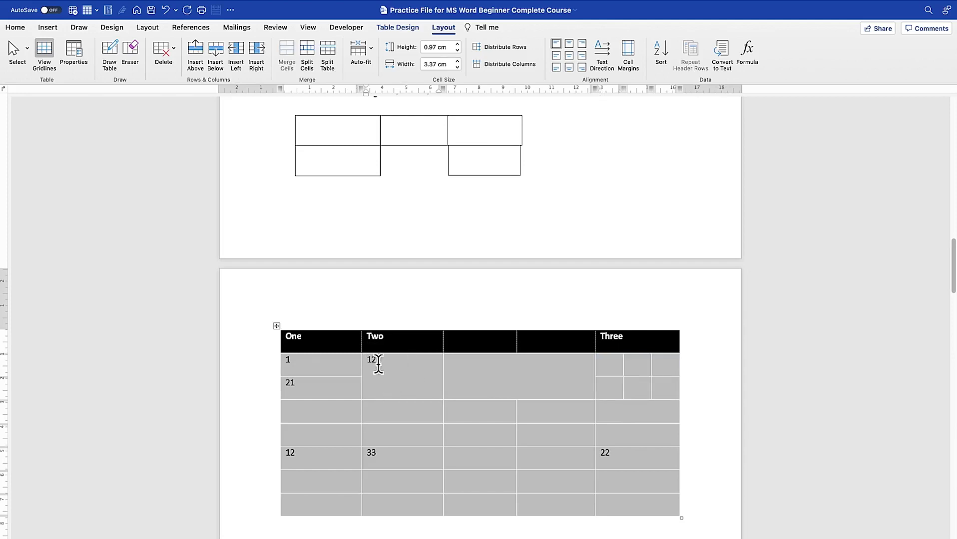
drag(406, 373, 367, 355)
click(569, 56)
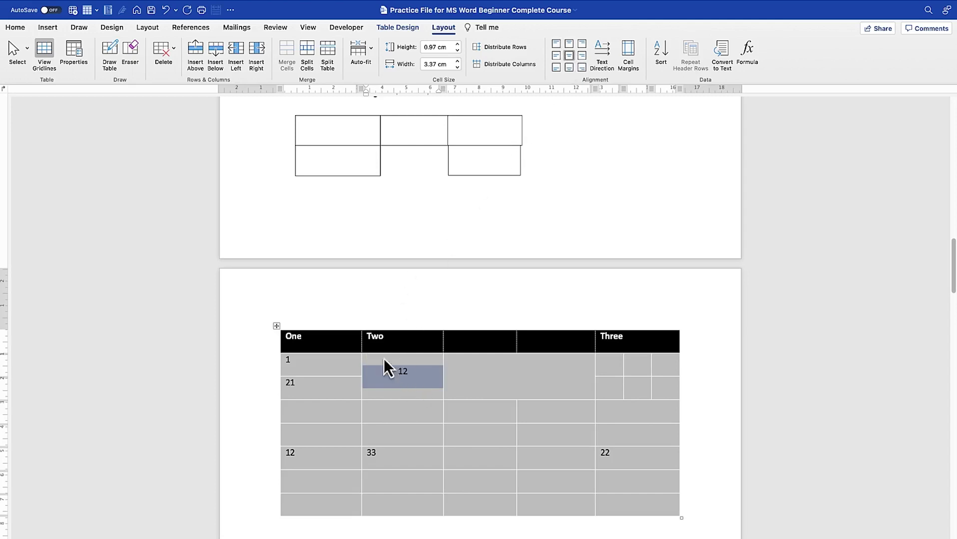
click(571, 44)
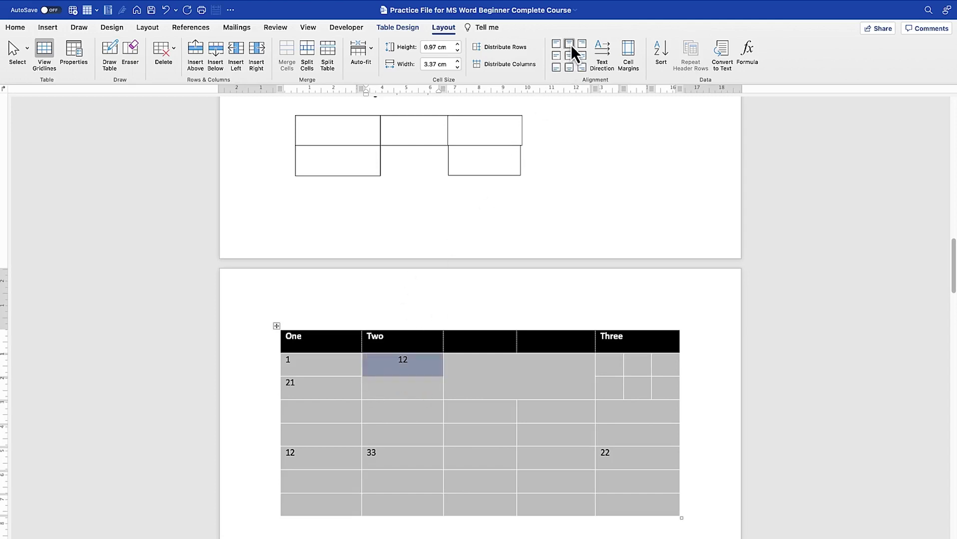
click(569, 67)
click(581, 68)
click(582, 44)
- Cycle the text direction of the 12 below Two through its vertical orientations and back to horizontal
click(599, 50)
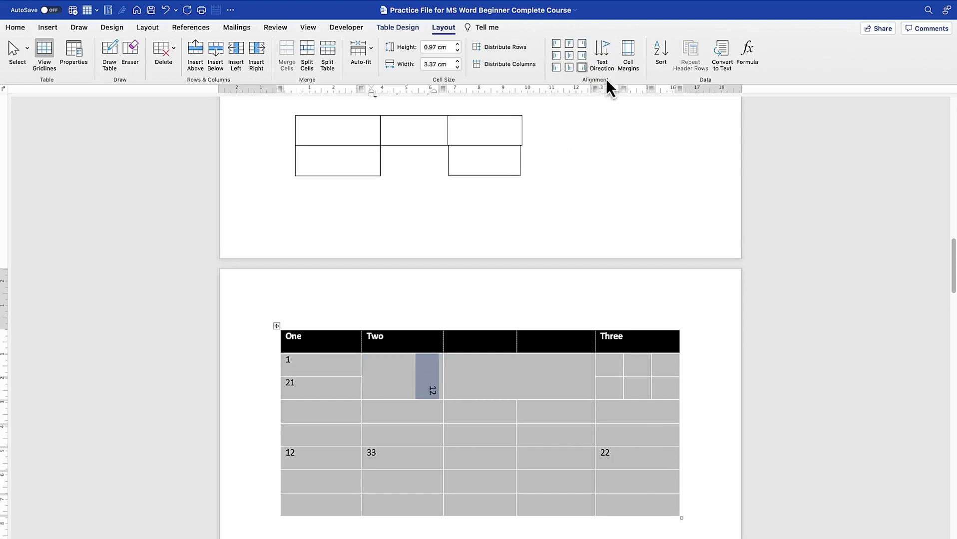
click(603, 50)
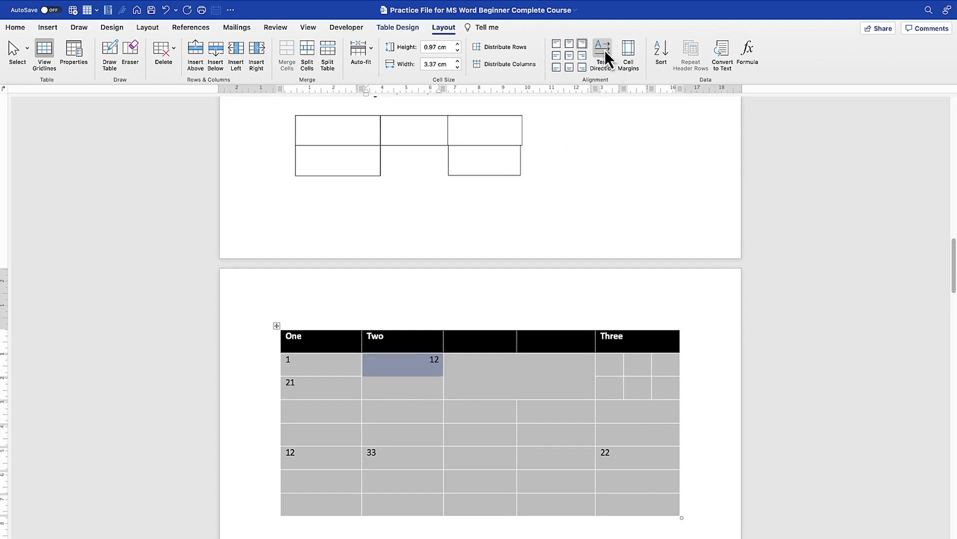
click(604, 50)
click(604, 50)
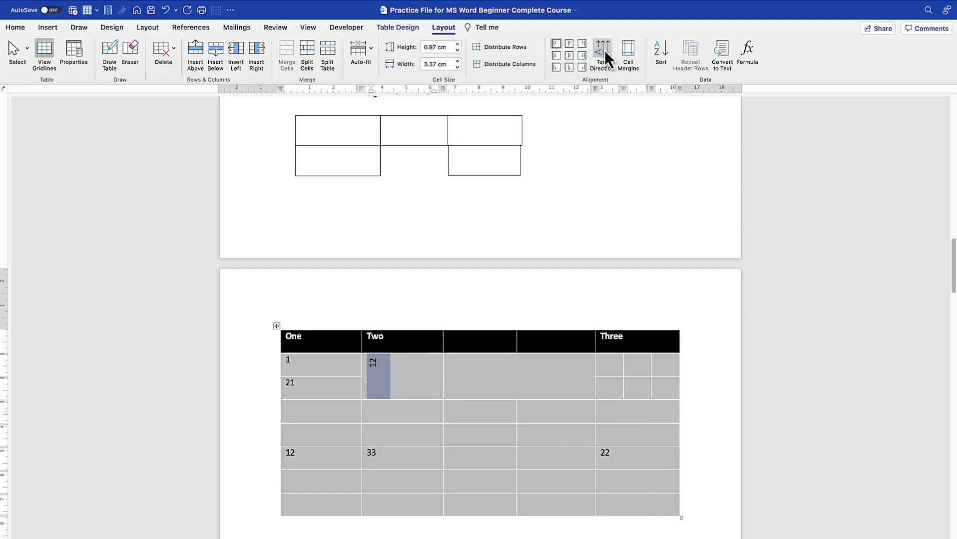
click(604, 50)
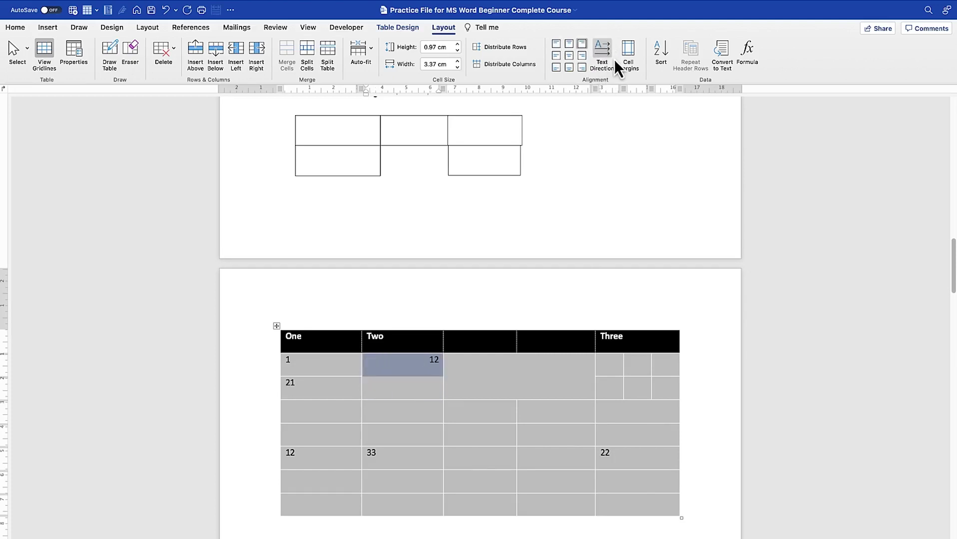
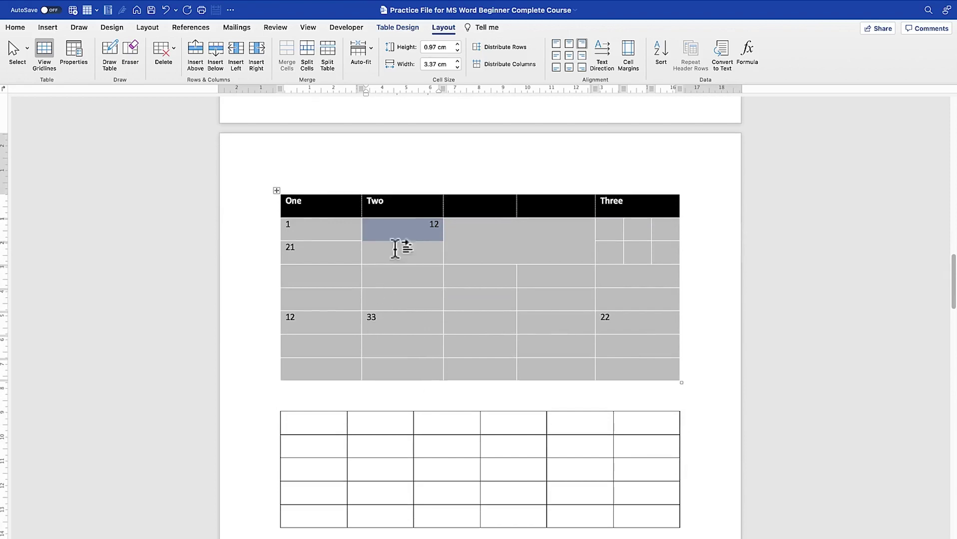
- Select the whole table and examine its context options, including Insert, Cell Alignment and Table Properties, then deselect the table
click(425, 239)
click(448, 307)
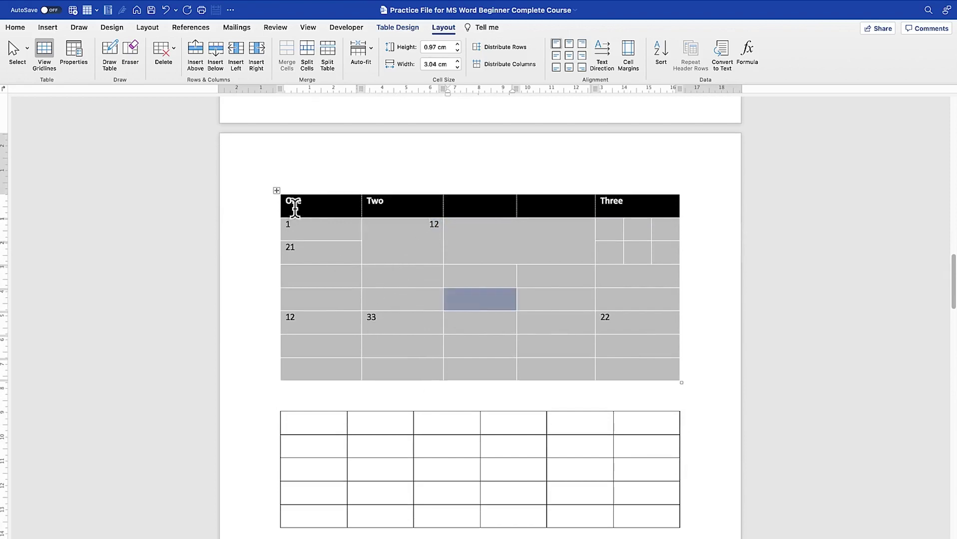
click(276, 190)
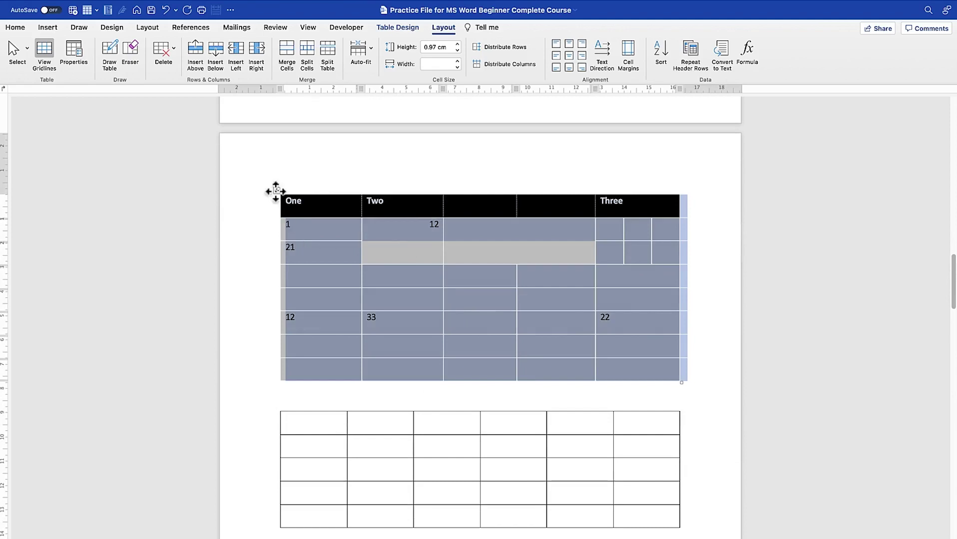
right_click(275, 192)
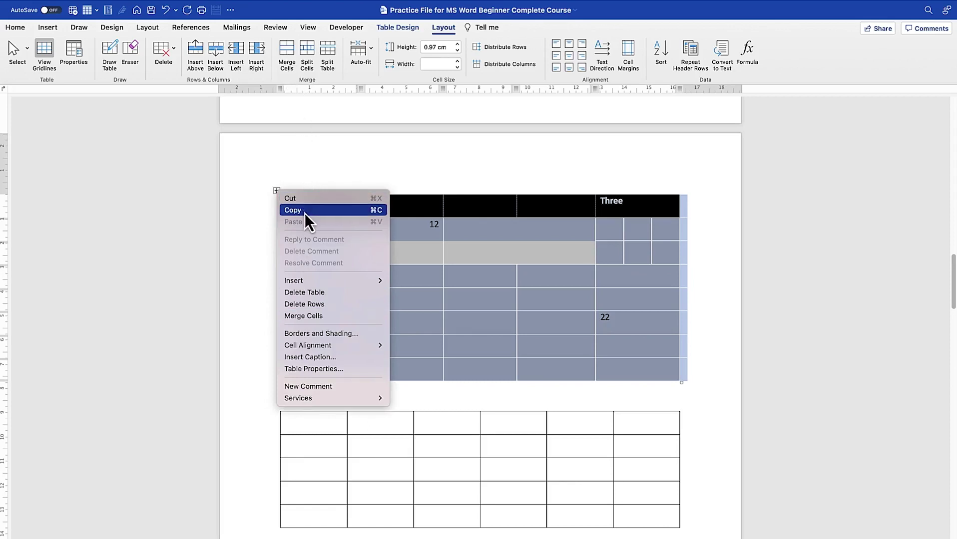
mouse_move(305, 282)
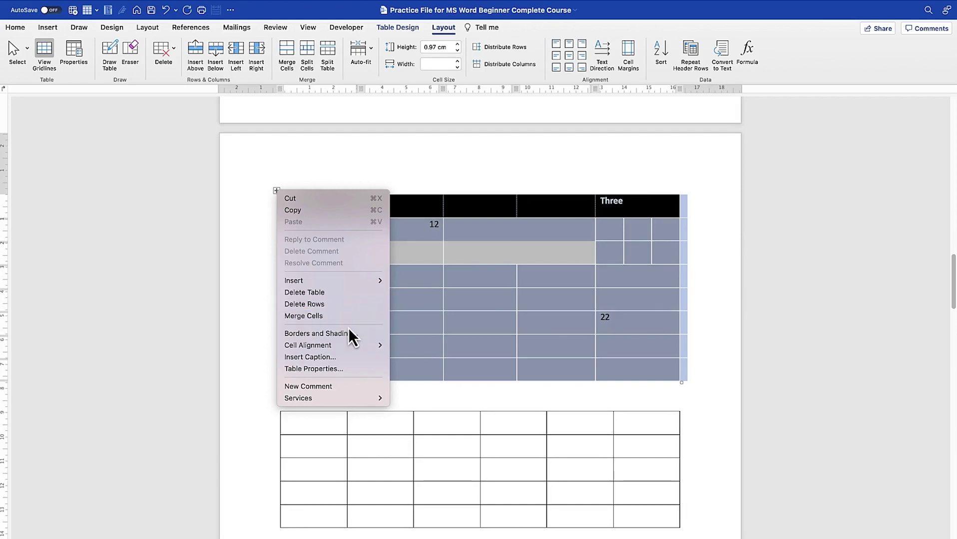
mouse_move(344, 345)
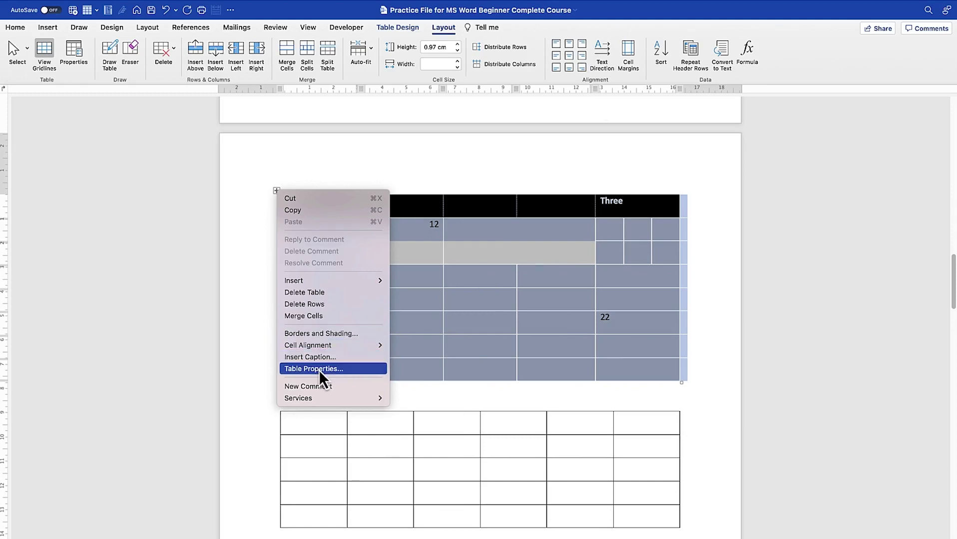
click(472, 192)
click(460, 209)
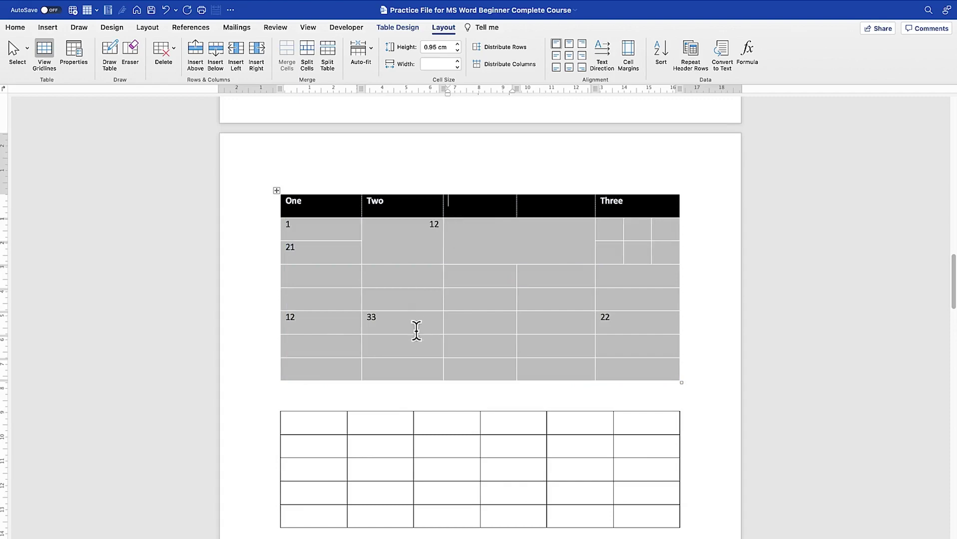
- Review the document's tables and return to the Introduction heading and its text
scroll(330, 337, down, 5)
scroll(347, 314, up, 7)
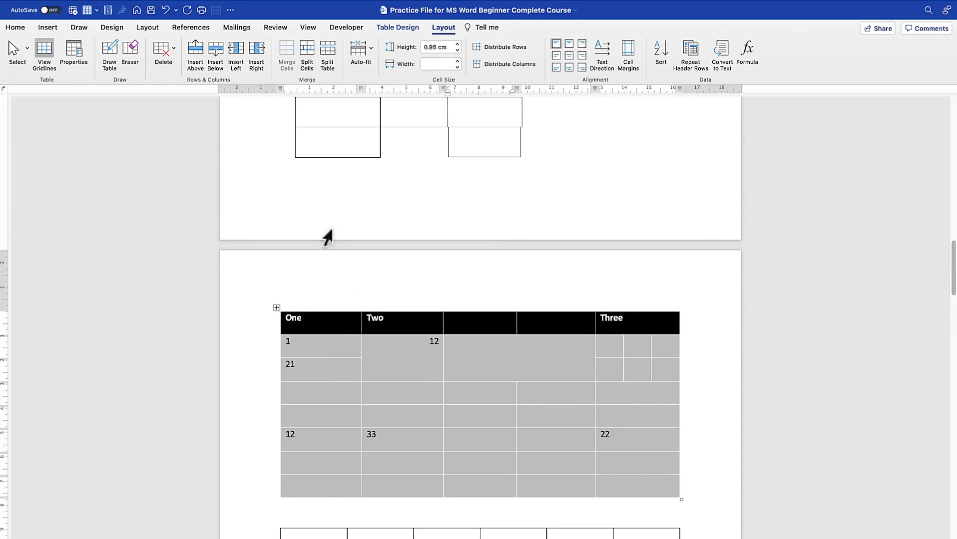
scroll(410, 320, up, 5)
scroll(410, 319, up, 3)
scroll(410, 319, down, 4)
scroll(411, 305, up, 7)
click(441, 303)
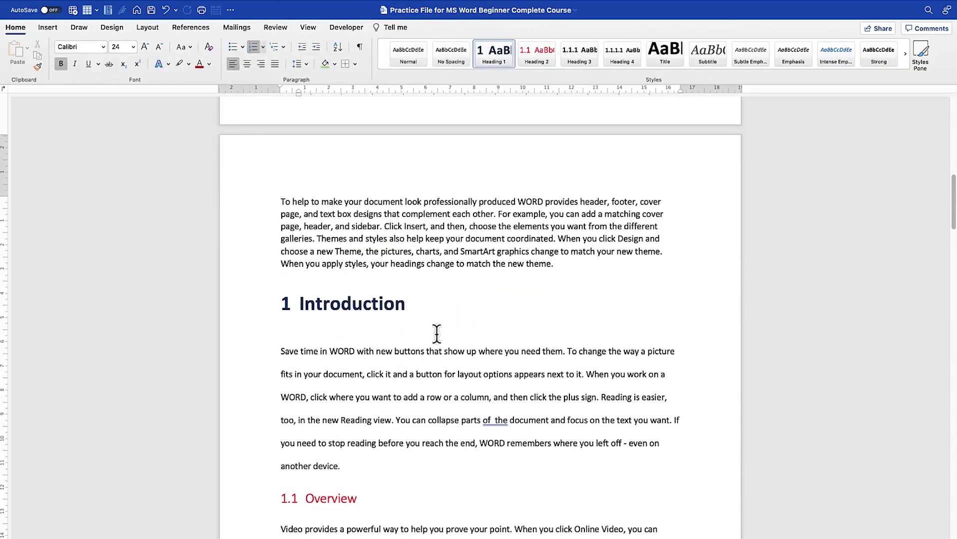
scroll(437, 334, down, 2)
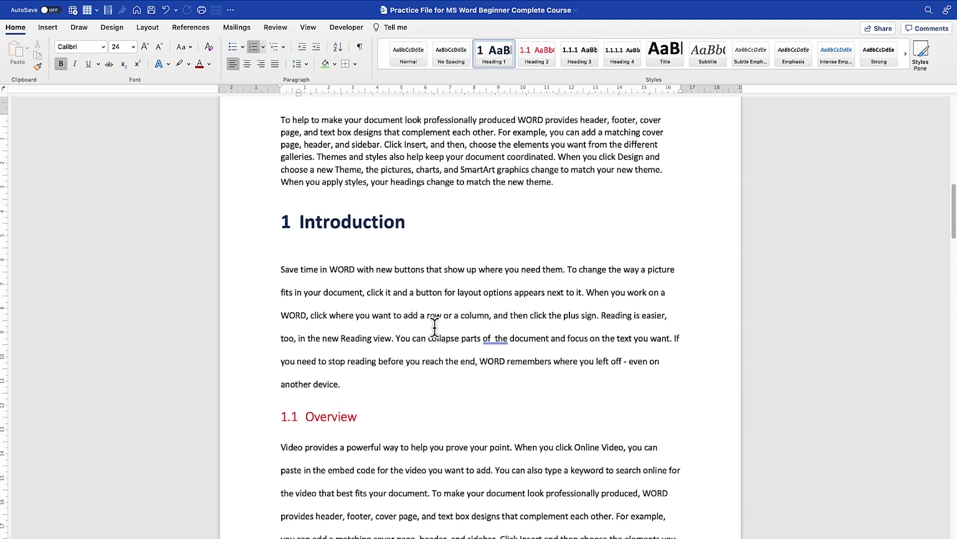